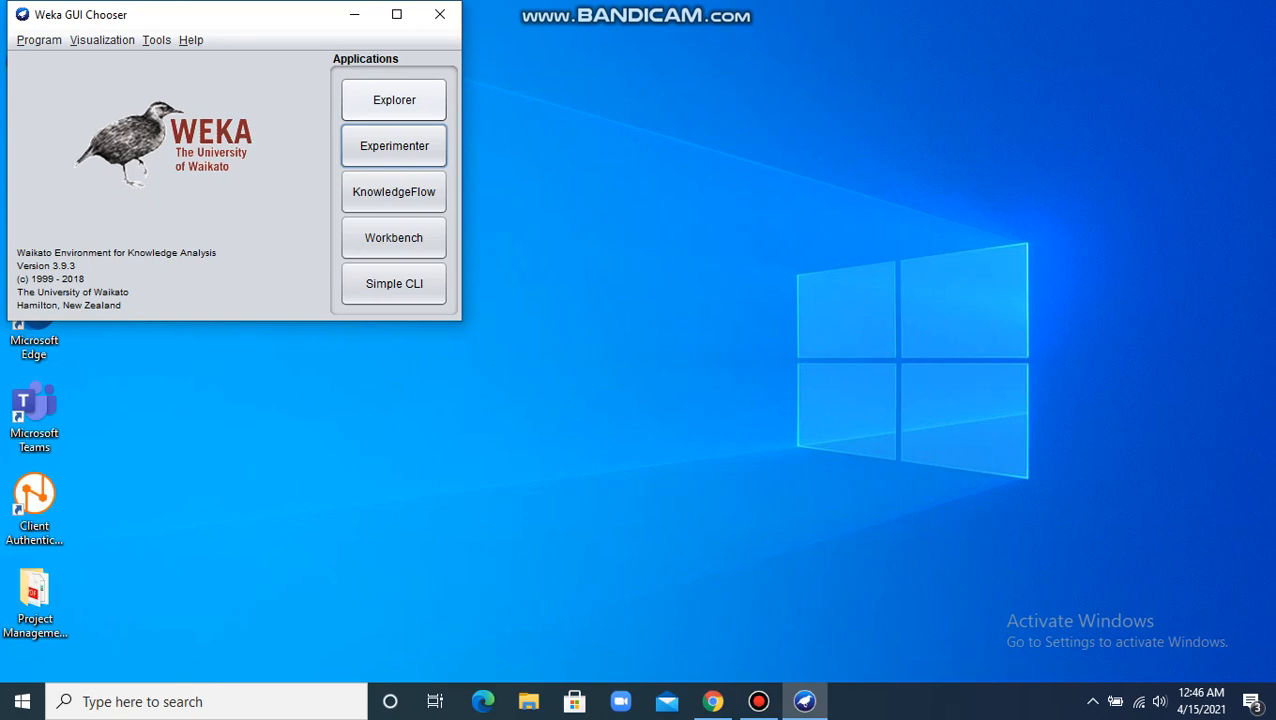
Step: Create a new experiment in the Weka Experimenter and add breast-cancer.arff from the data folder as its dataset
{"action": "left_click", "coordinate": [394, 146]}
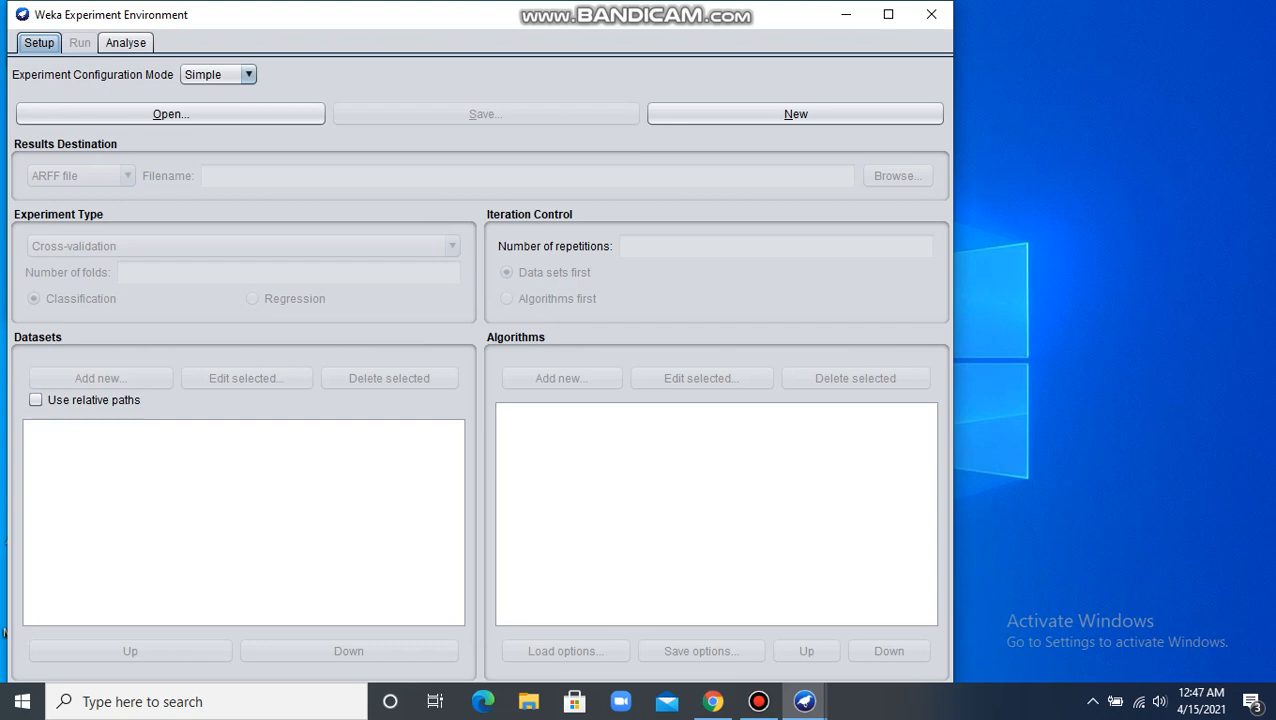
{"action": "left_click", "coordinate": [795, 114]}
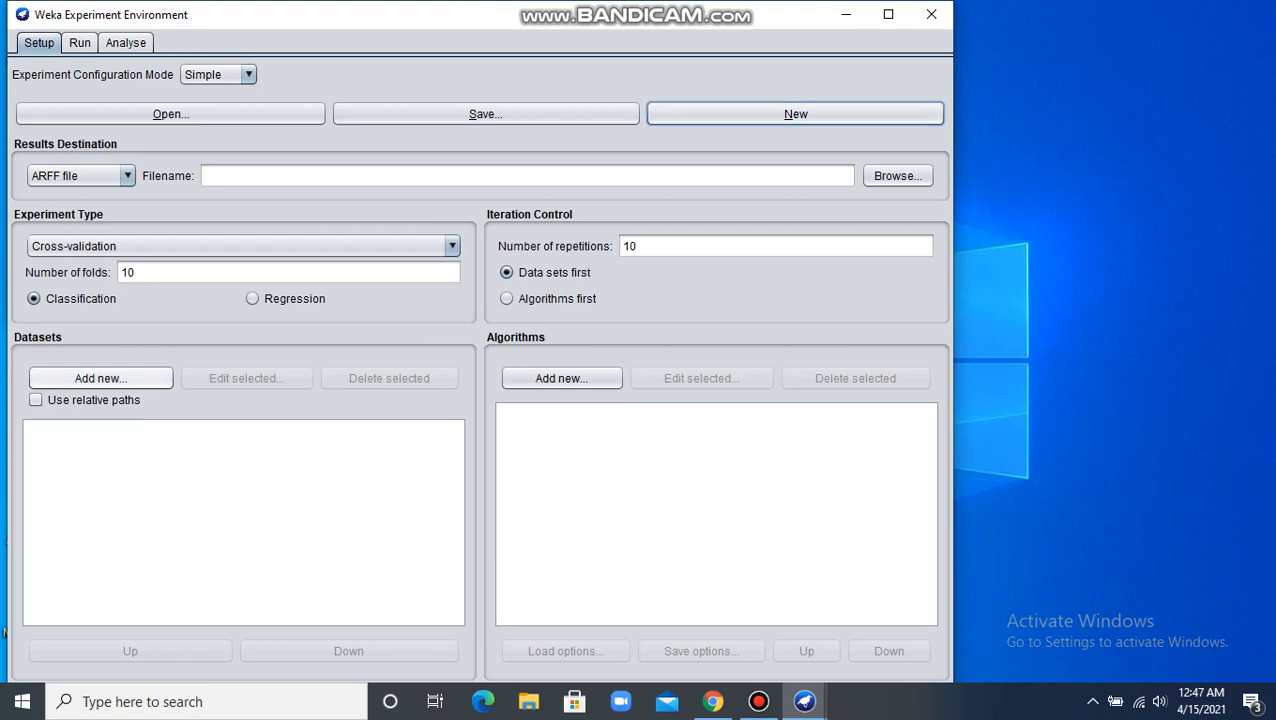
{"action": "left_click", "coordinate": [100, 378]}
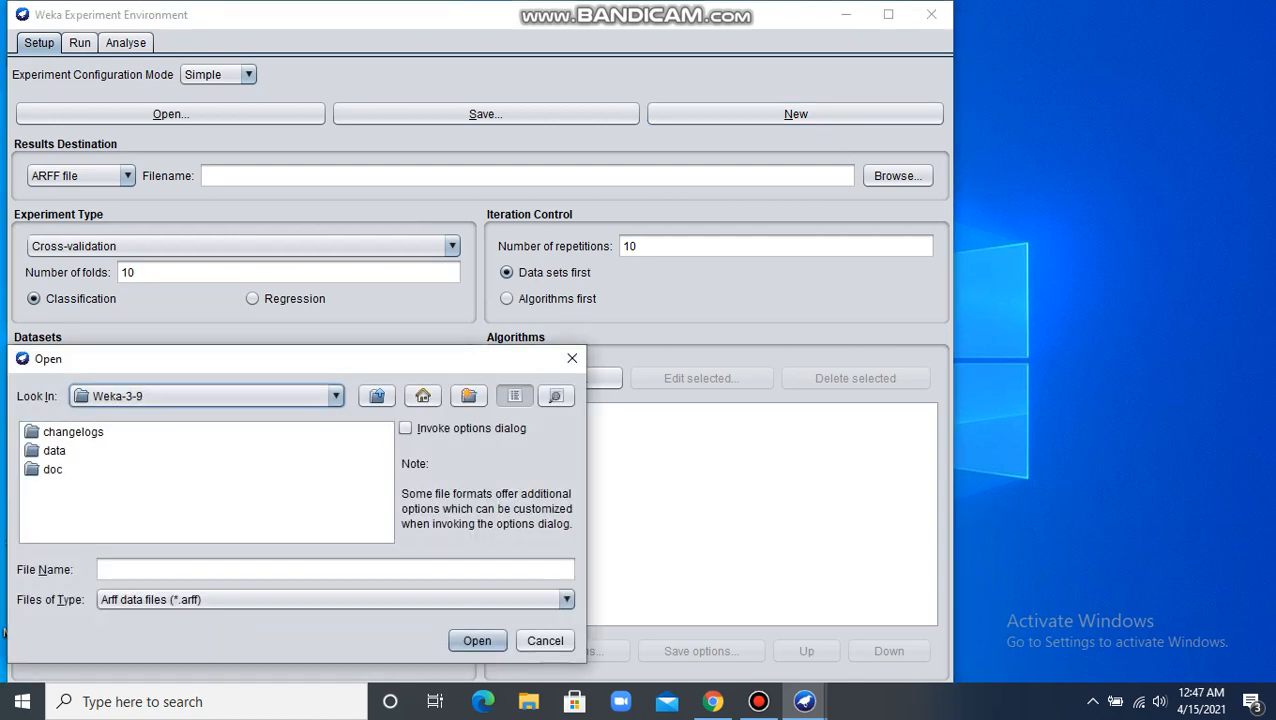
{"action": "left_click", "coordinate": [54, 451]}
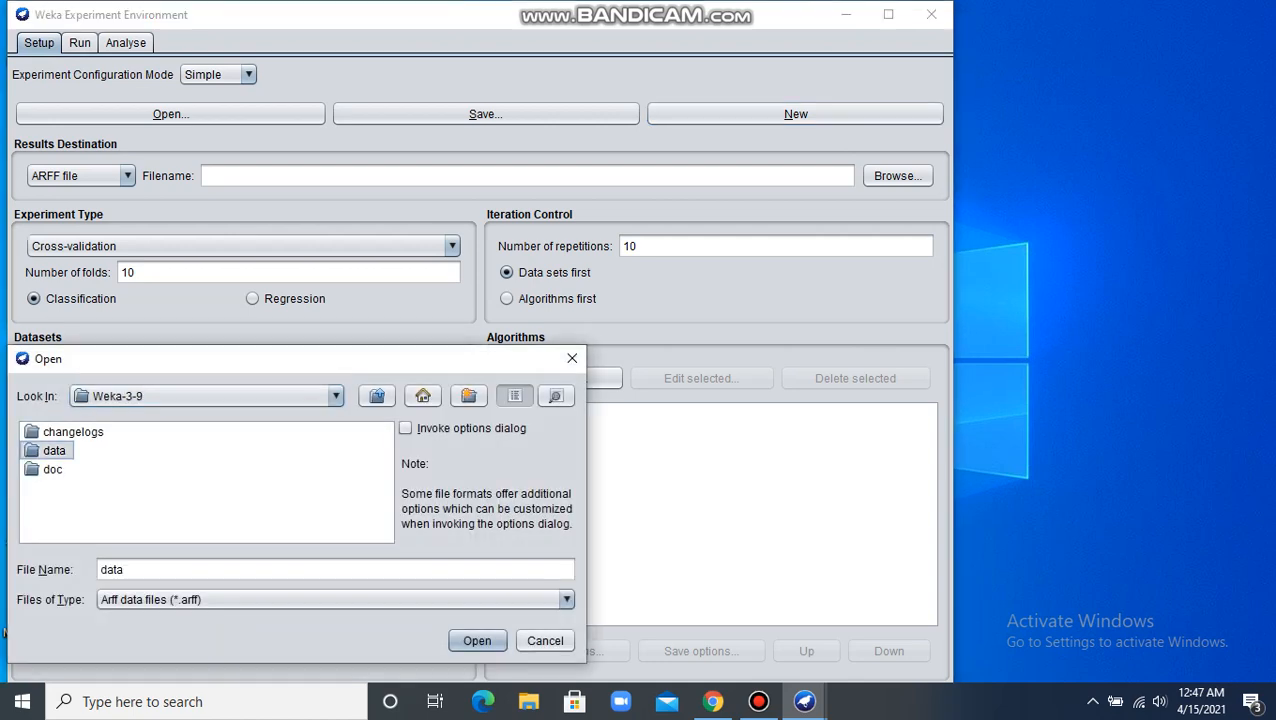
{"action": "left_click", "coordinate": [54, 451]}
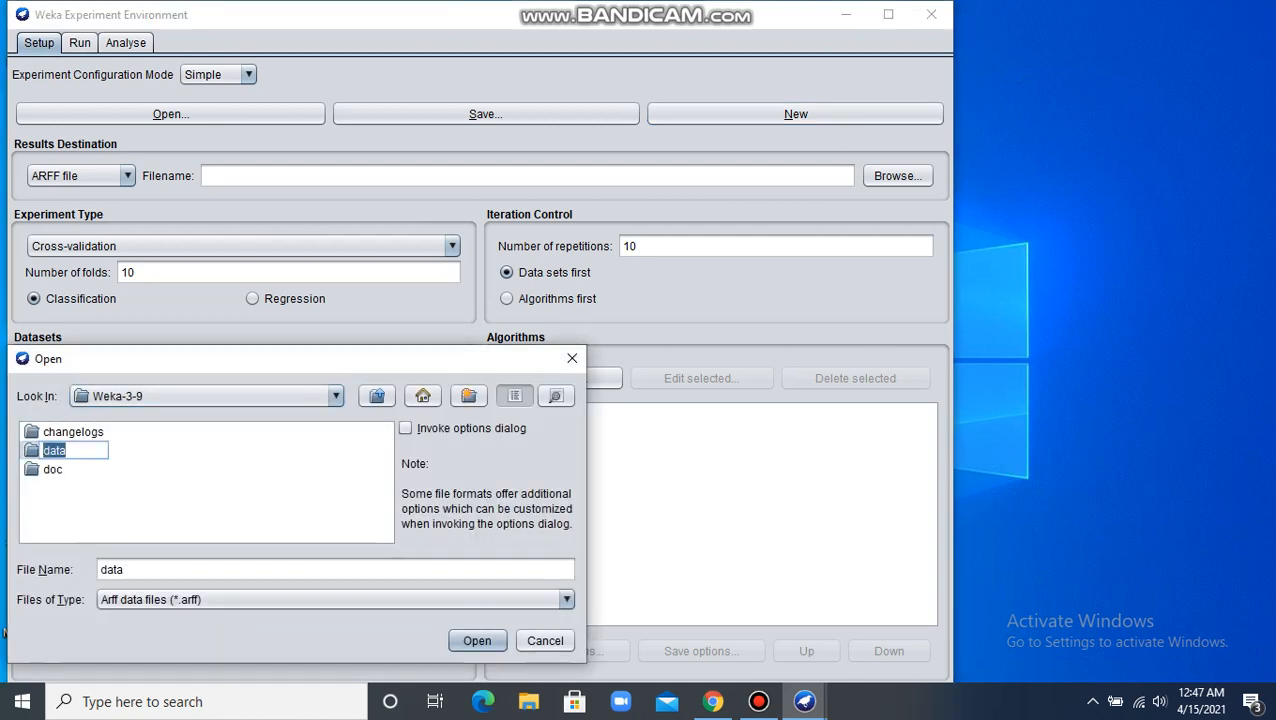
{"action": "double_click", "coordinate": [54, 451]}
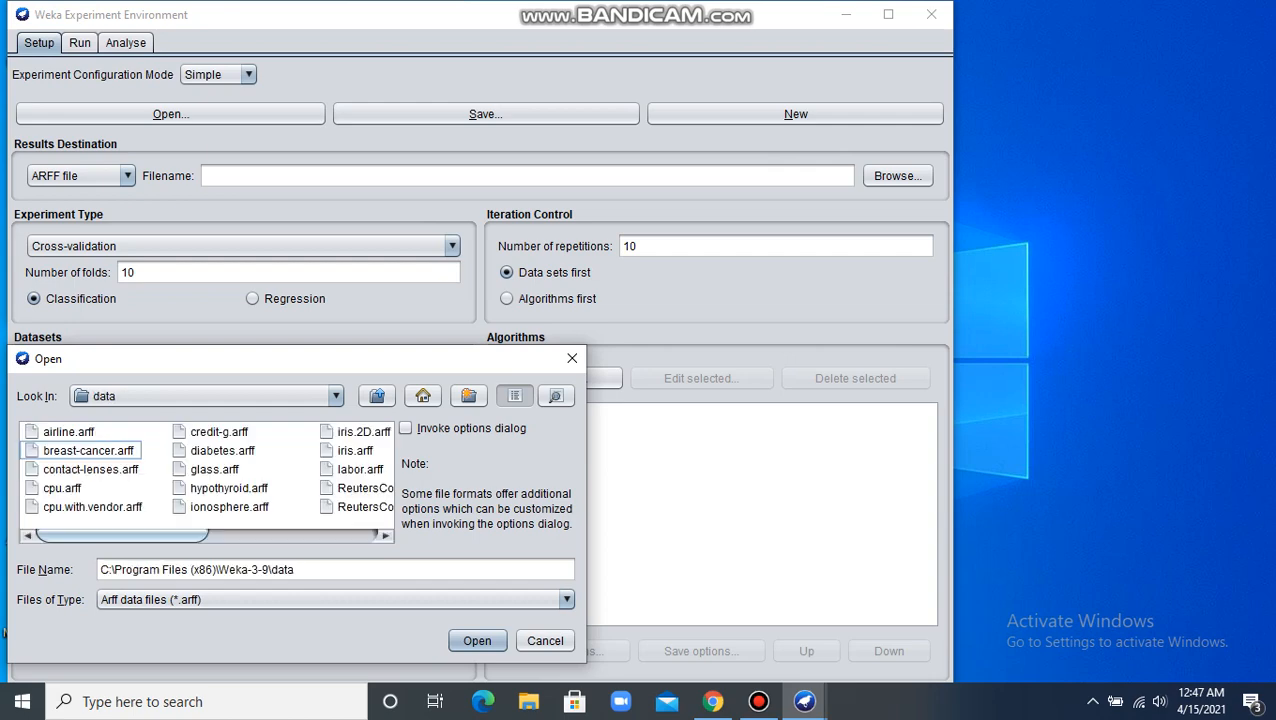
{"action": "left_click", "coordinate": [80, 451]}
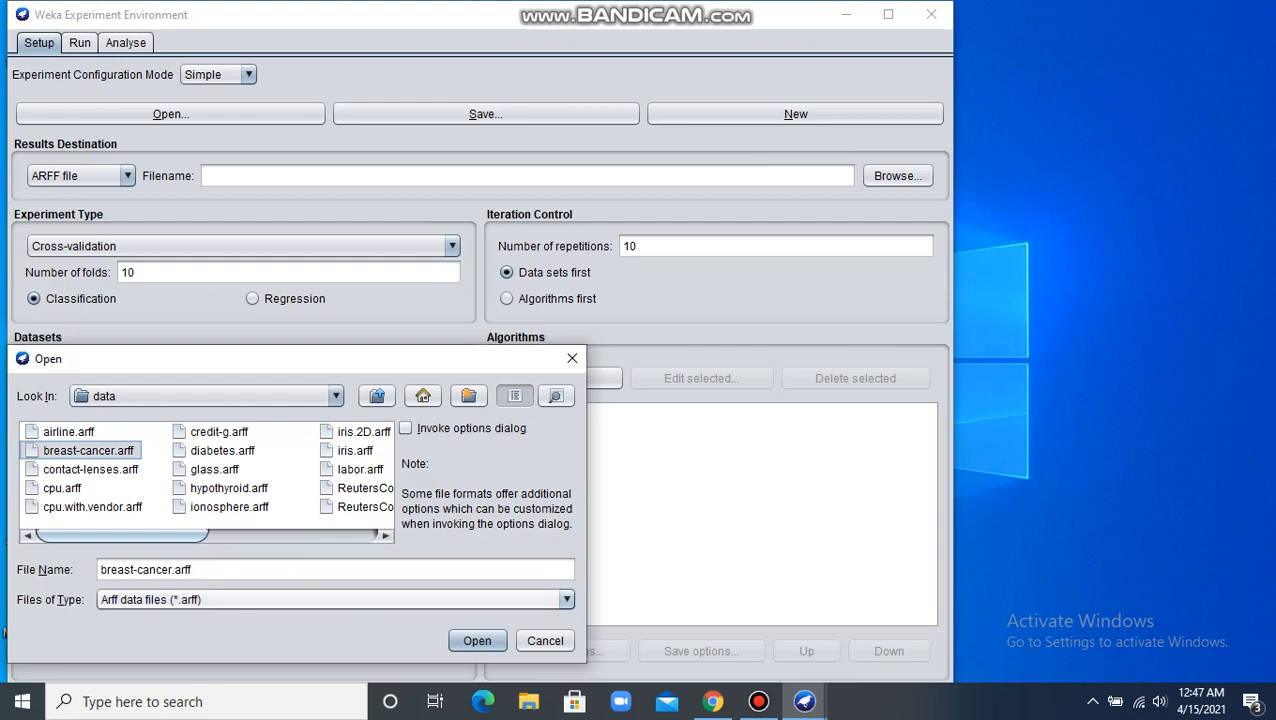
{"action": "key", "text": "Return"}
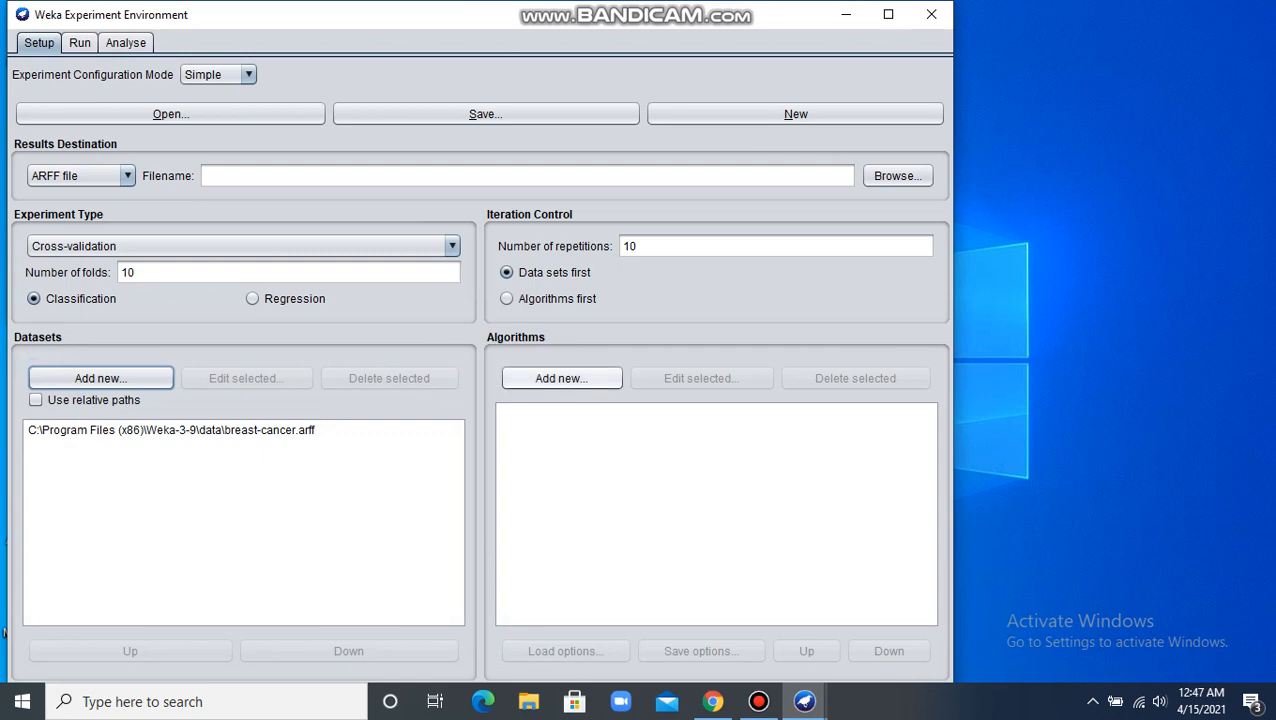
Step: Add the ZeroR and NaiveBayes classifiers with their default settings to the experiment's algorithms
{"action": "left_click", "coordinate": [561, 378]}
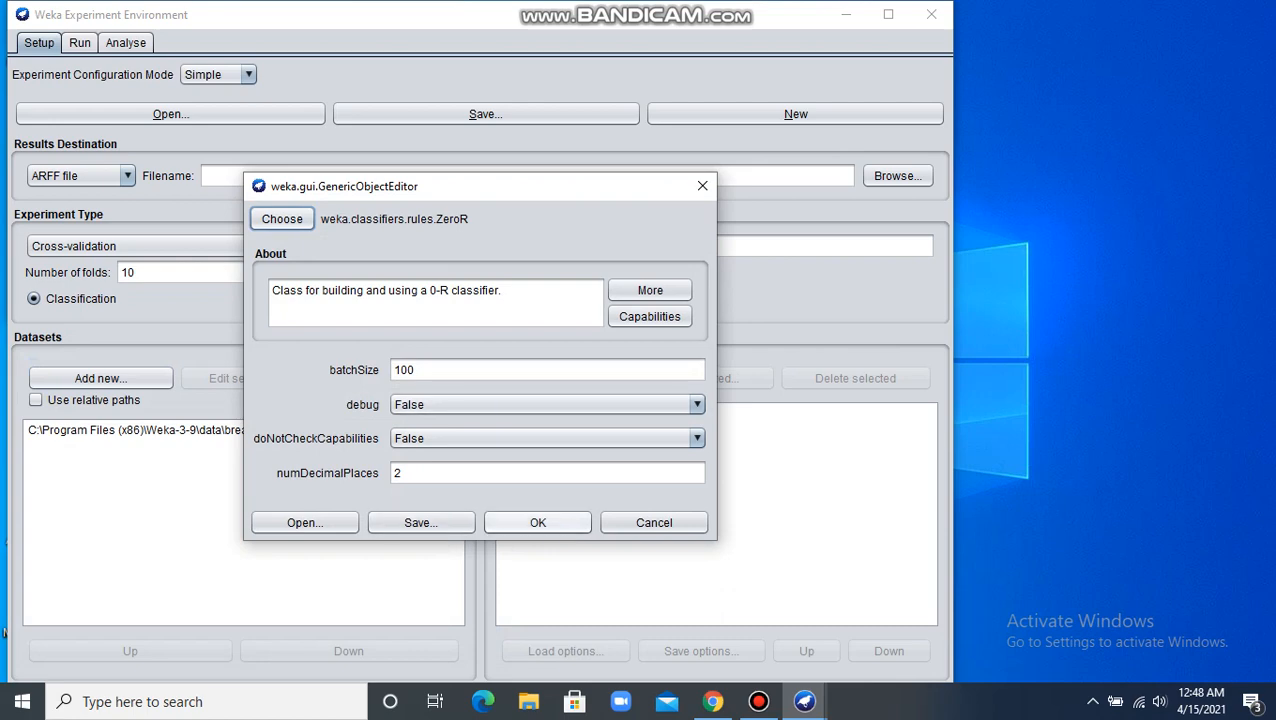
{"action": "left_click", "coordinate": [538, 522]}
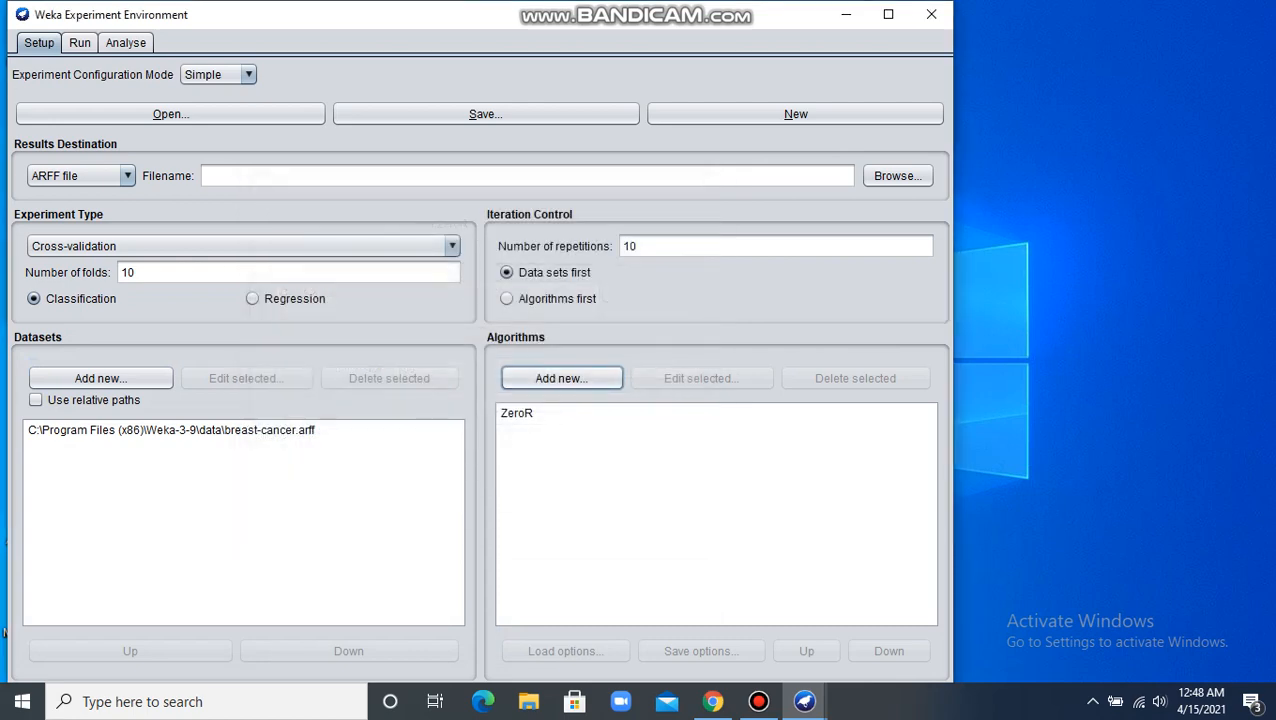
{"action": "left_click", "coordinate": [561, 378]}
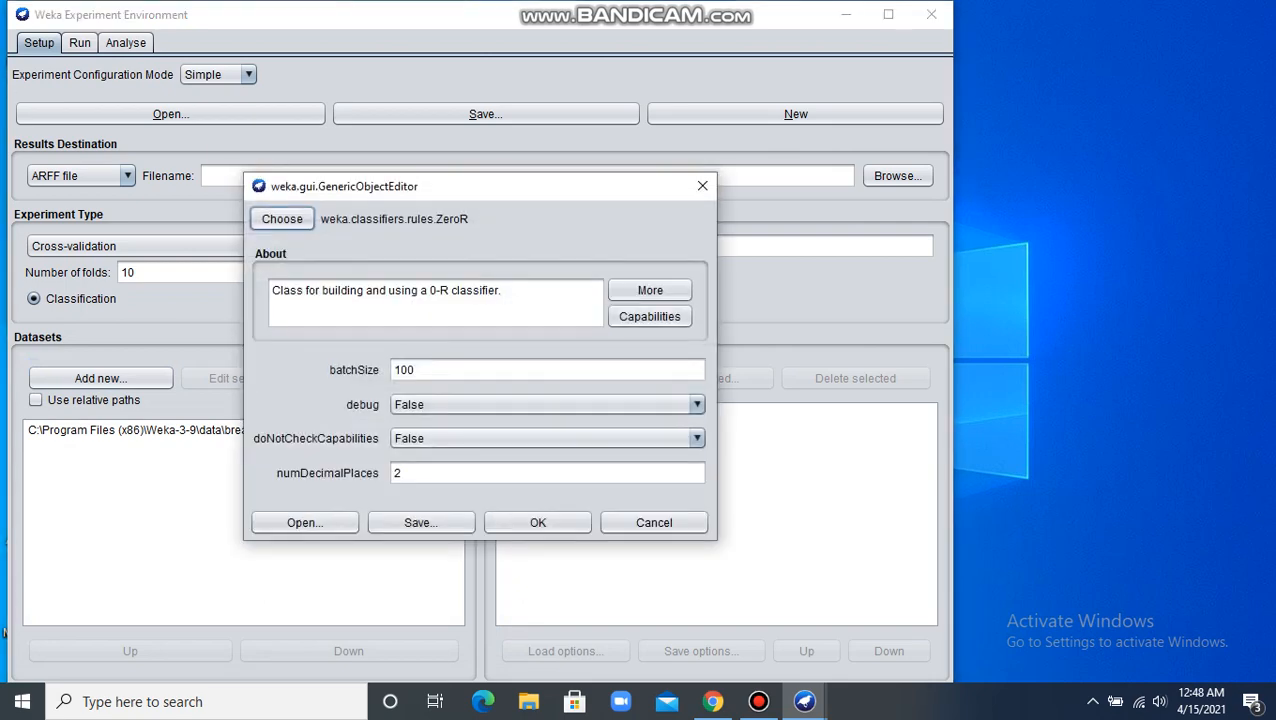
{"action": "left_click", "coordinate": [282, 218]}
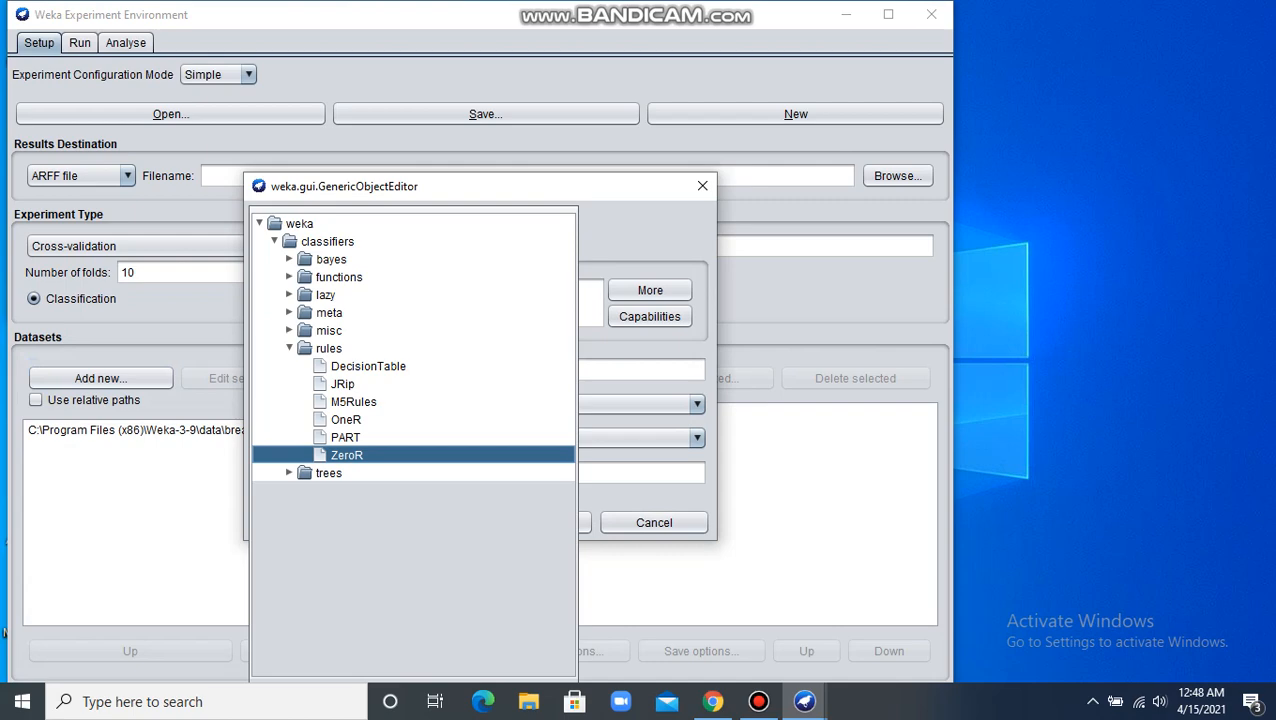
{"action": "left_click", "coordinate": [289, 259]}
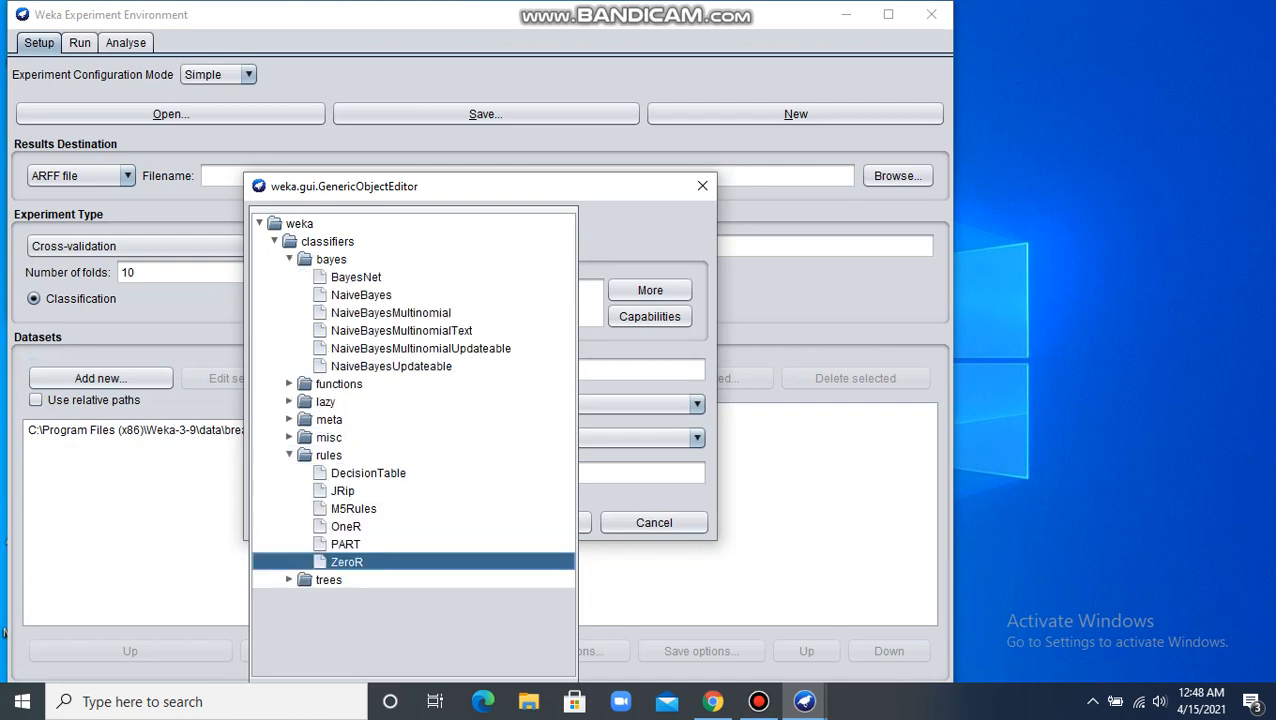
{"action": "left_click", "coordinate": [361, 295]}
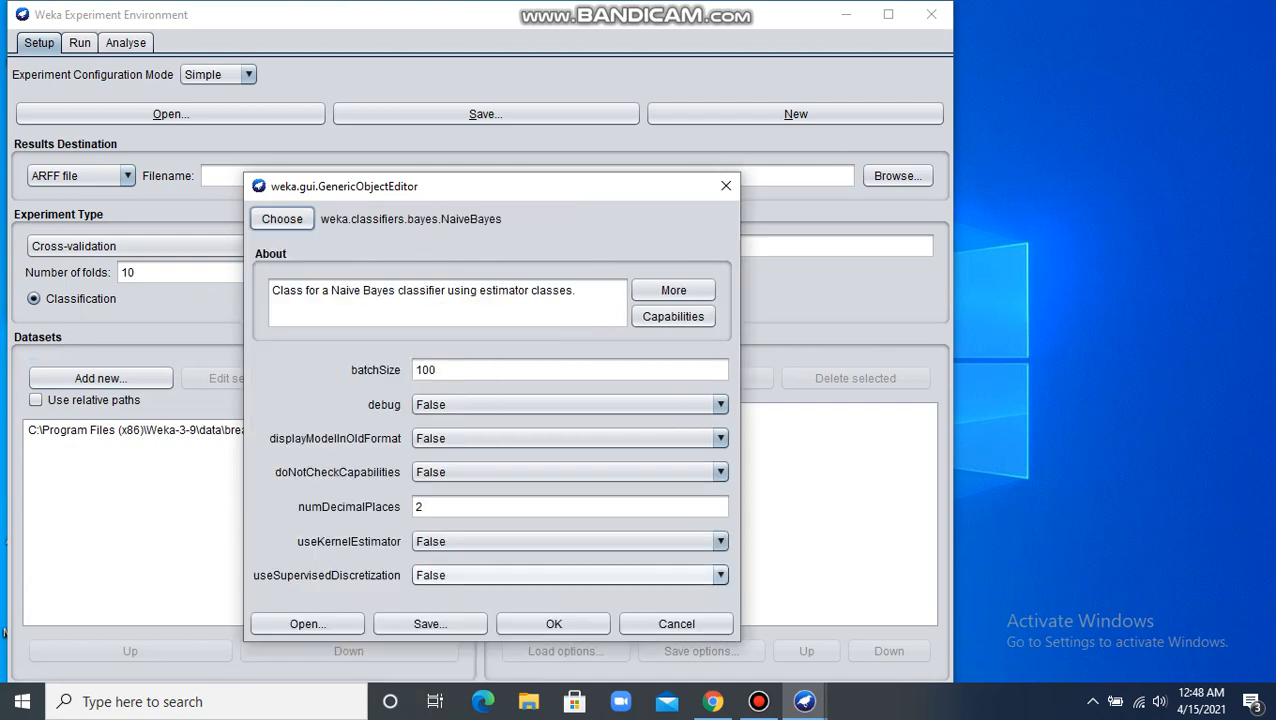
{"action": "left_click", "coordinate": [553, 623]}
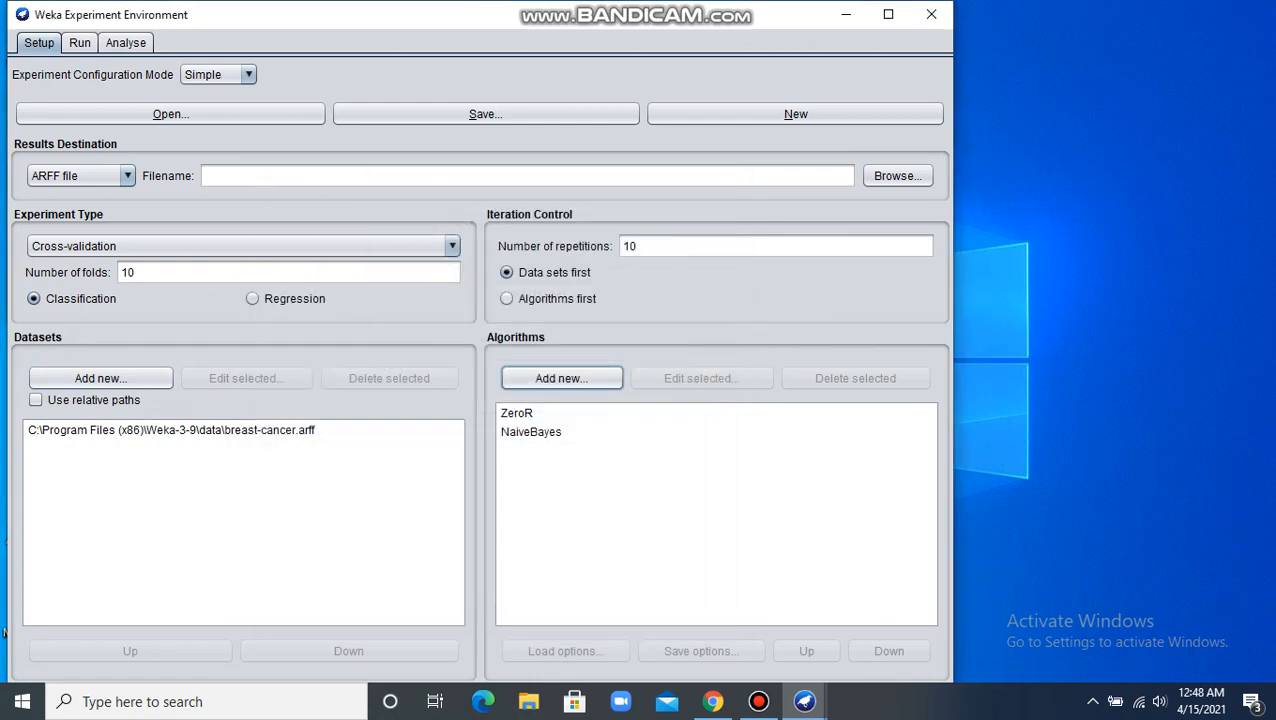
Step: Start adding a third algorithm to the experiment and choose the RandomForest tree classifier for it
{"action": "left_click", "coordinate": [561, 378]}
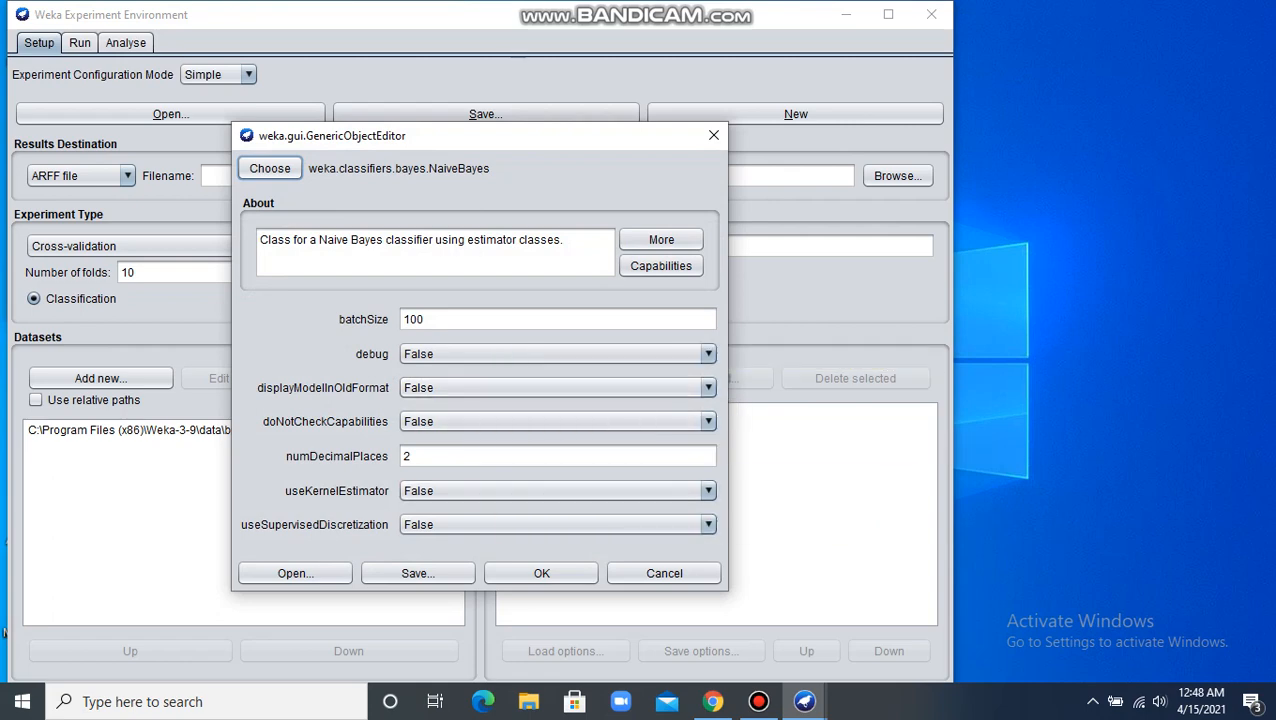
{"action": "left_click", "coordinate": [269, 168]}
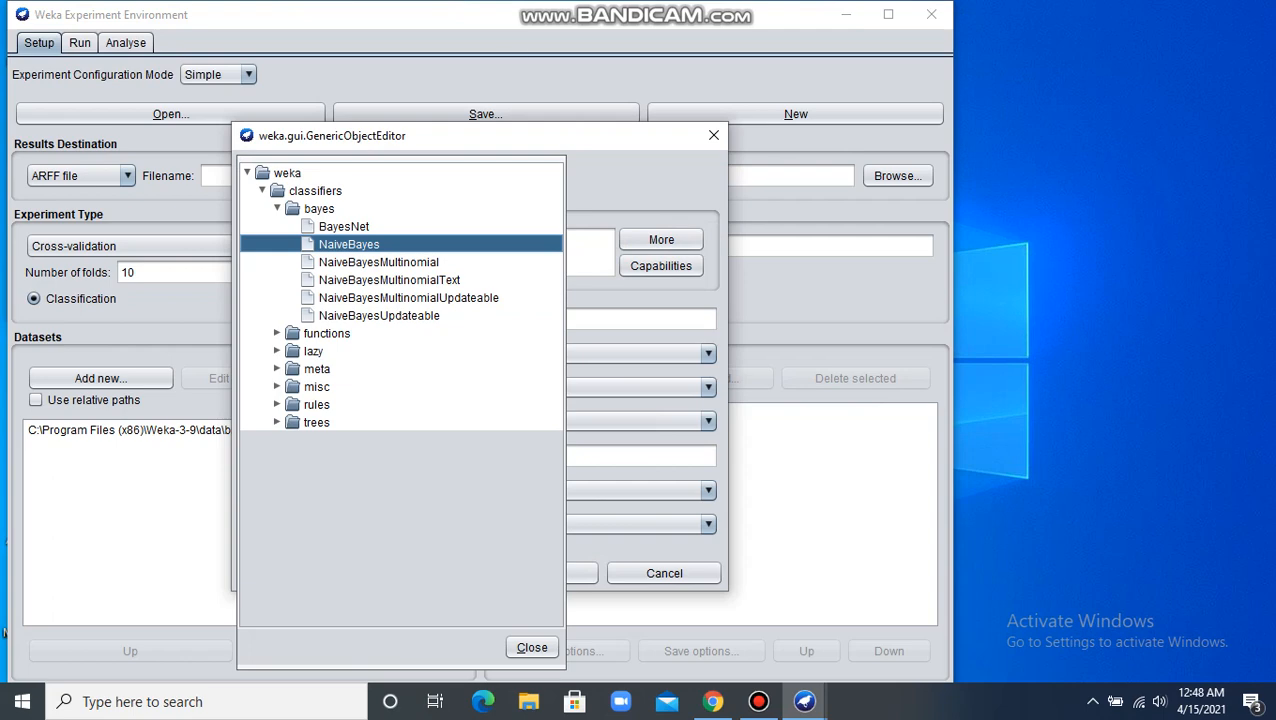
{"action": "left_click", "coordinate": [277, 422]}
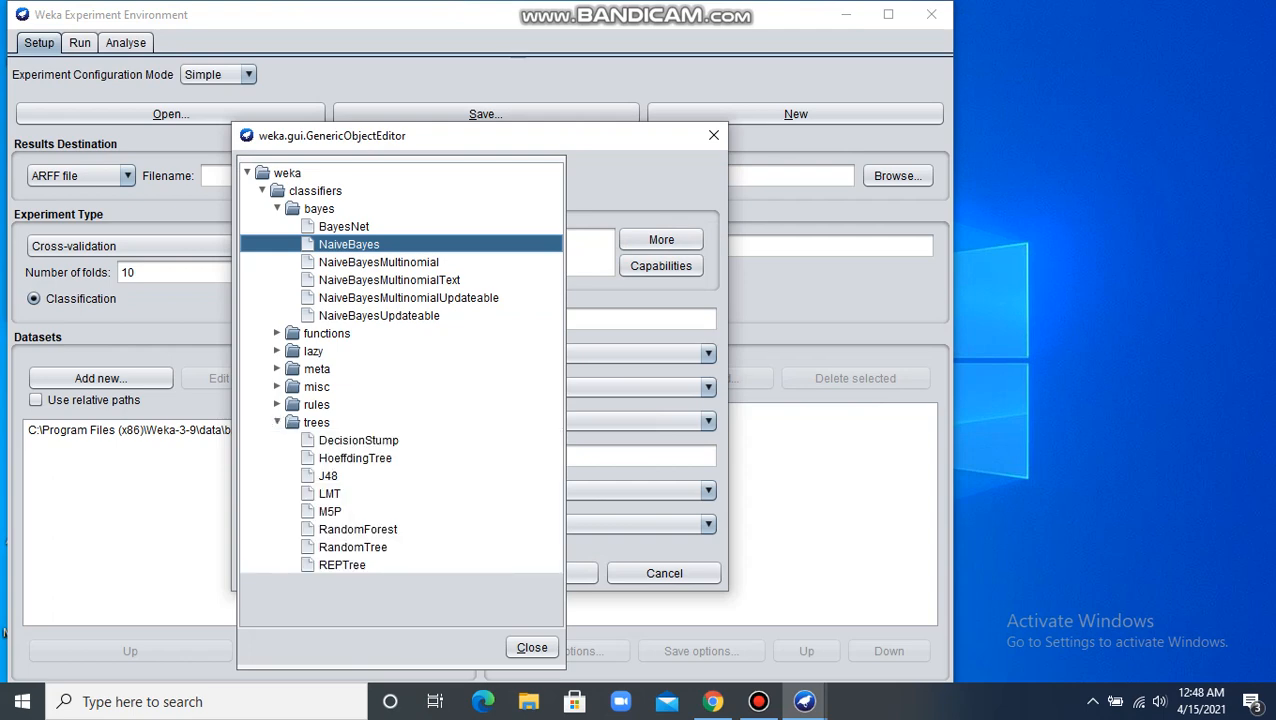
{"action": "left_click", "coordinate": [357, 529]}
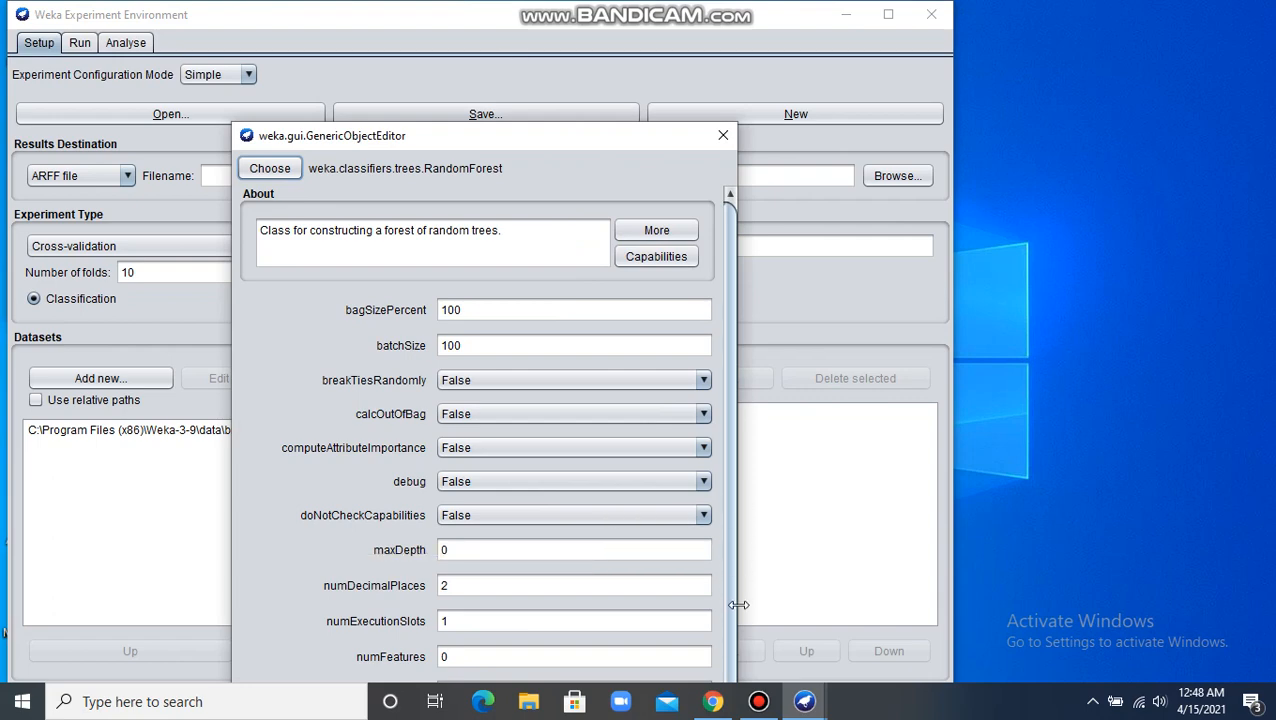
{"action": "scroll", "coordinate": [487, 433], "scroll_direction": "down", "scroll_amount": 1}
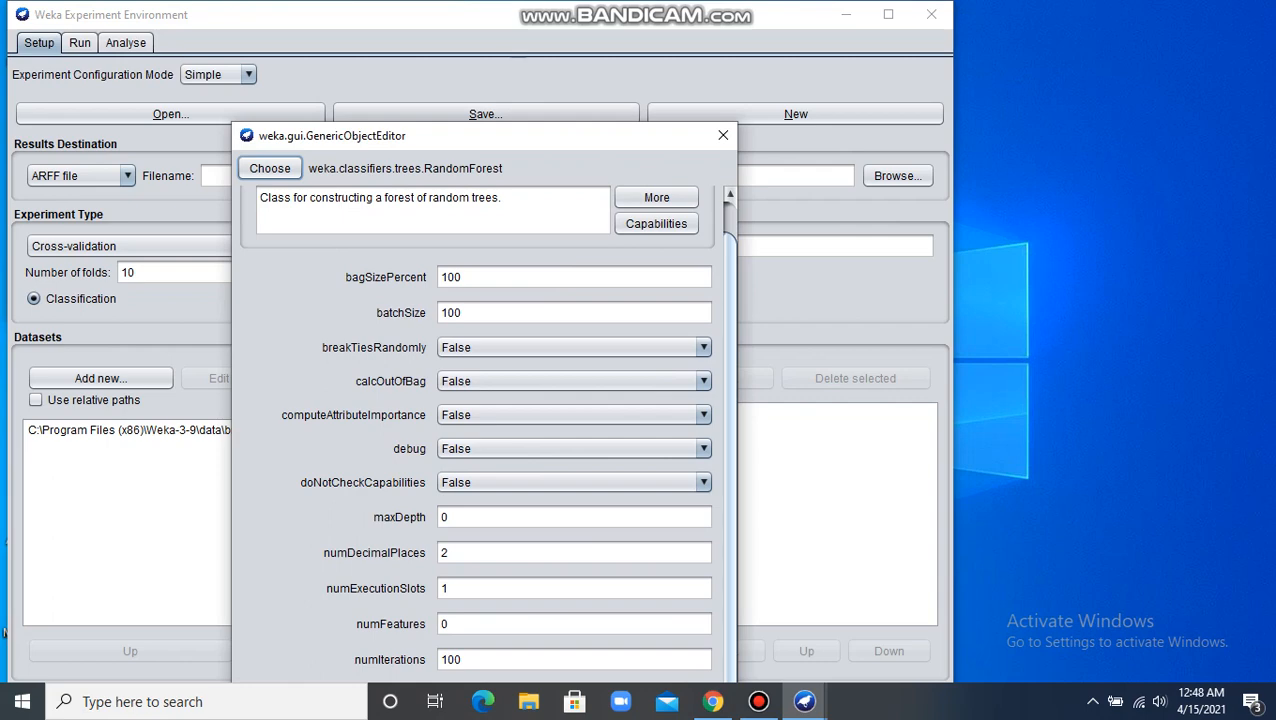
{"action": "left_click_drag", "start_coordinate": [730, 433], "coordinate": [730, 435]}
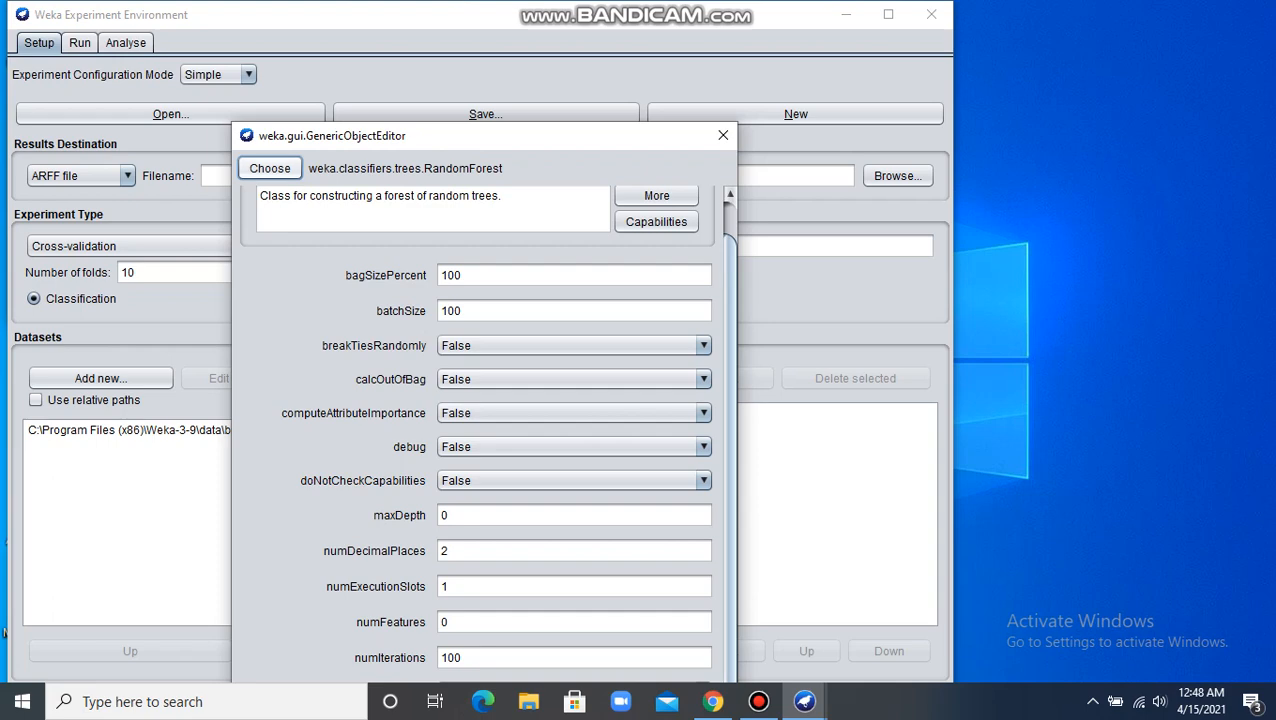
Step: Switch the third algorithm to the J48 tree classifier and look through its parameters
{"action": "left_click", "coordinate": [269, 168]}
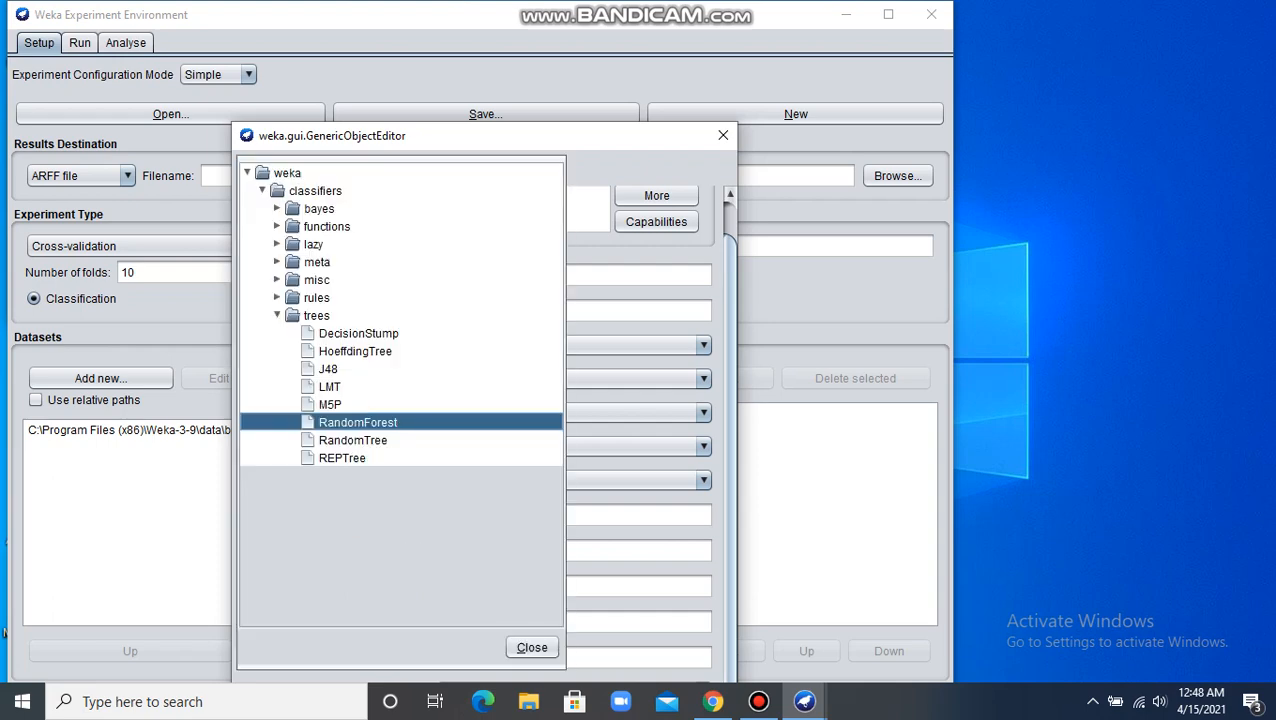
{"action": "left_click", "coordinate": [328, 369]}
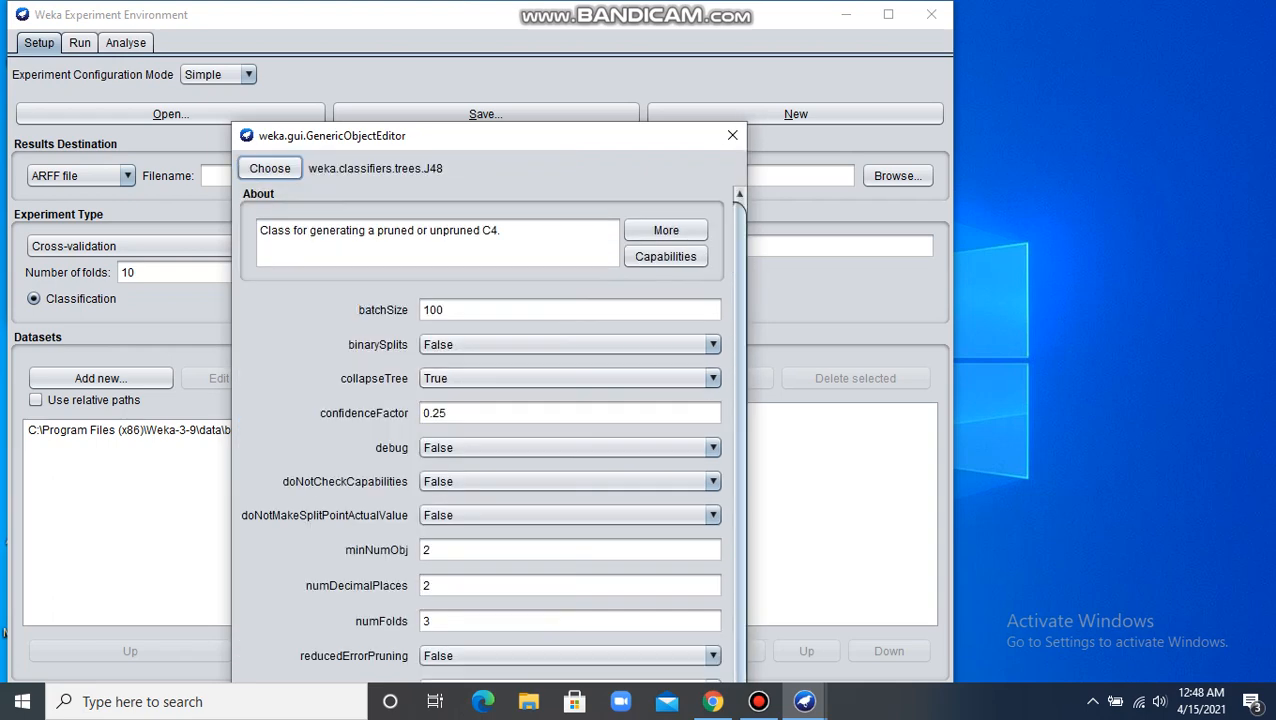
{"action": "scroll", "coordinate": [480, 420], "scroll_direction": "down", "scroll_amount": 3}
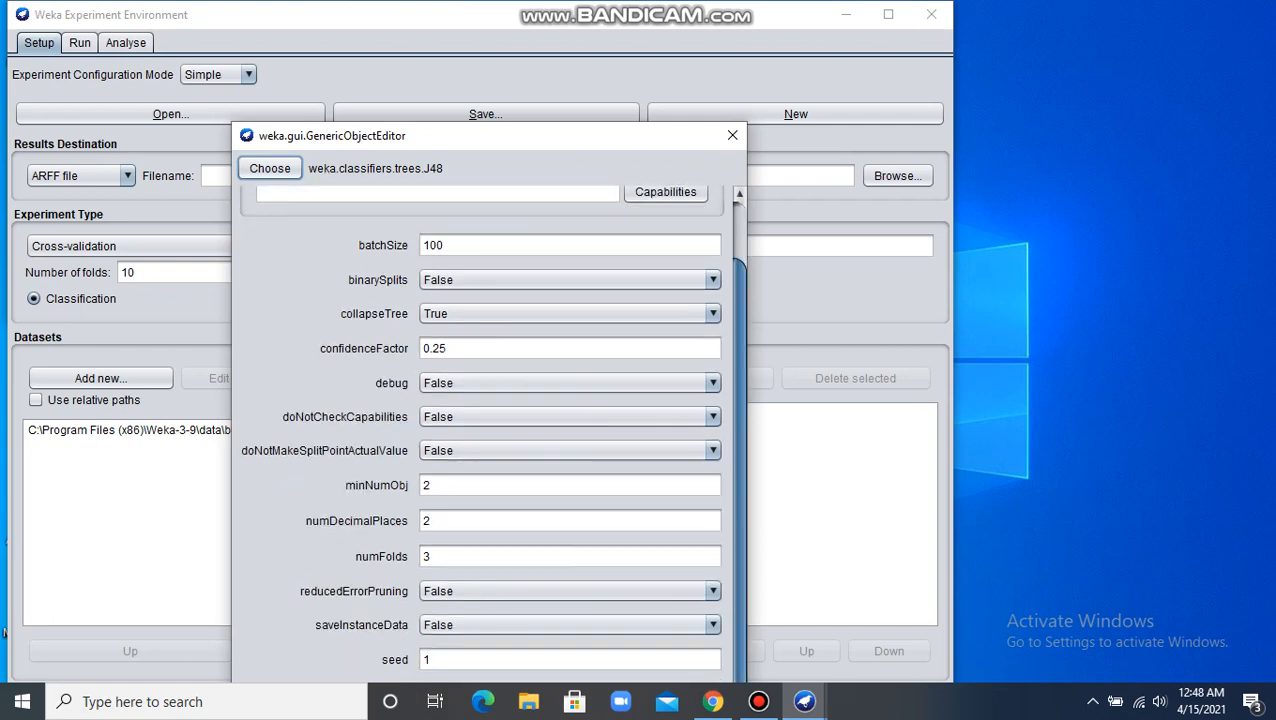
{"action": "scroll", "coordinate": [480, 430], "scroll_direction": "up", "scroll_amount": 3}
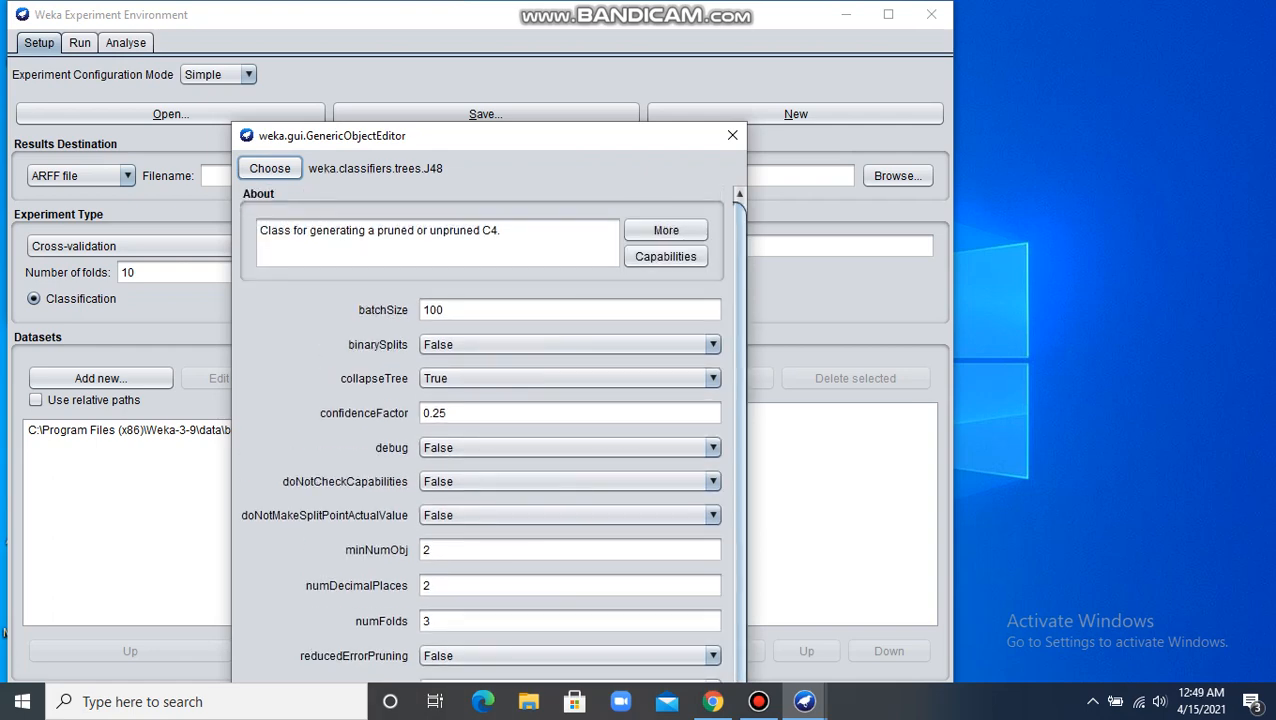
Step: Choose the AdaBoostM1 meta classifier instead and add it to the experiment with its default settings
{"action": "left_click", "coordinate": [270, 168]}
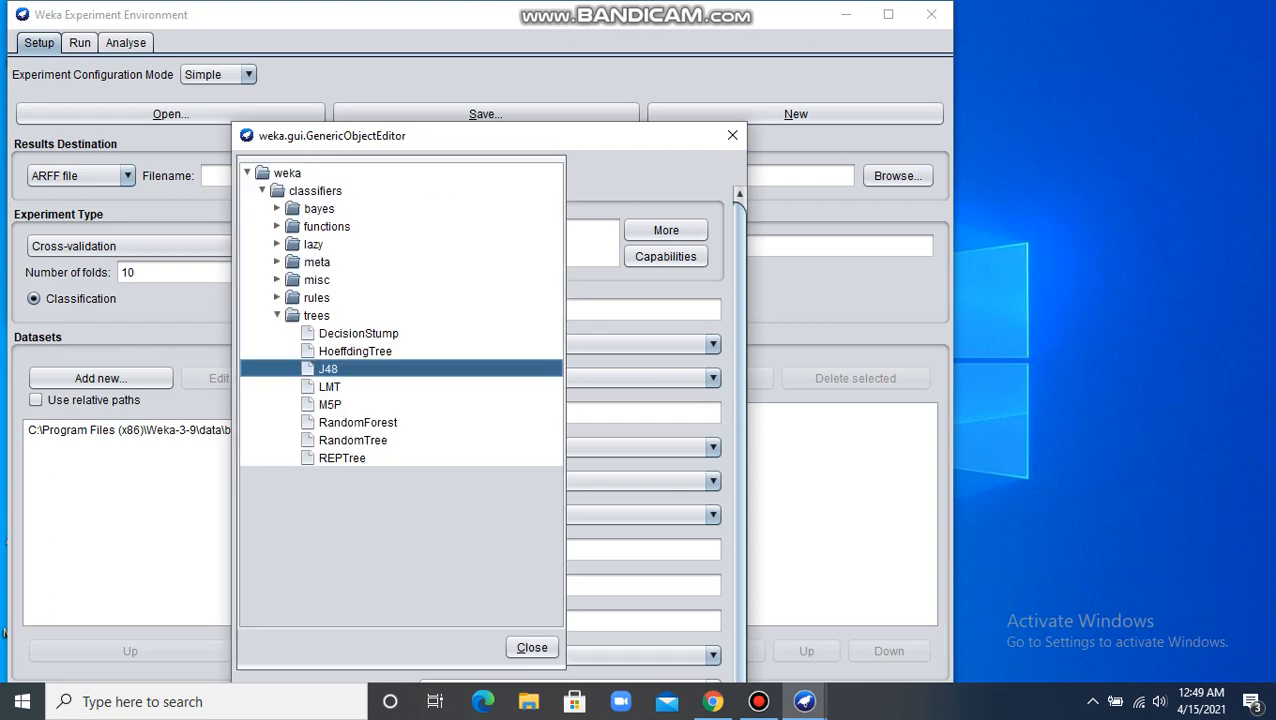
{"action": "left_click", "coordinate": [277, 262]}
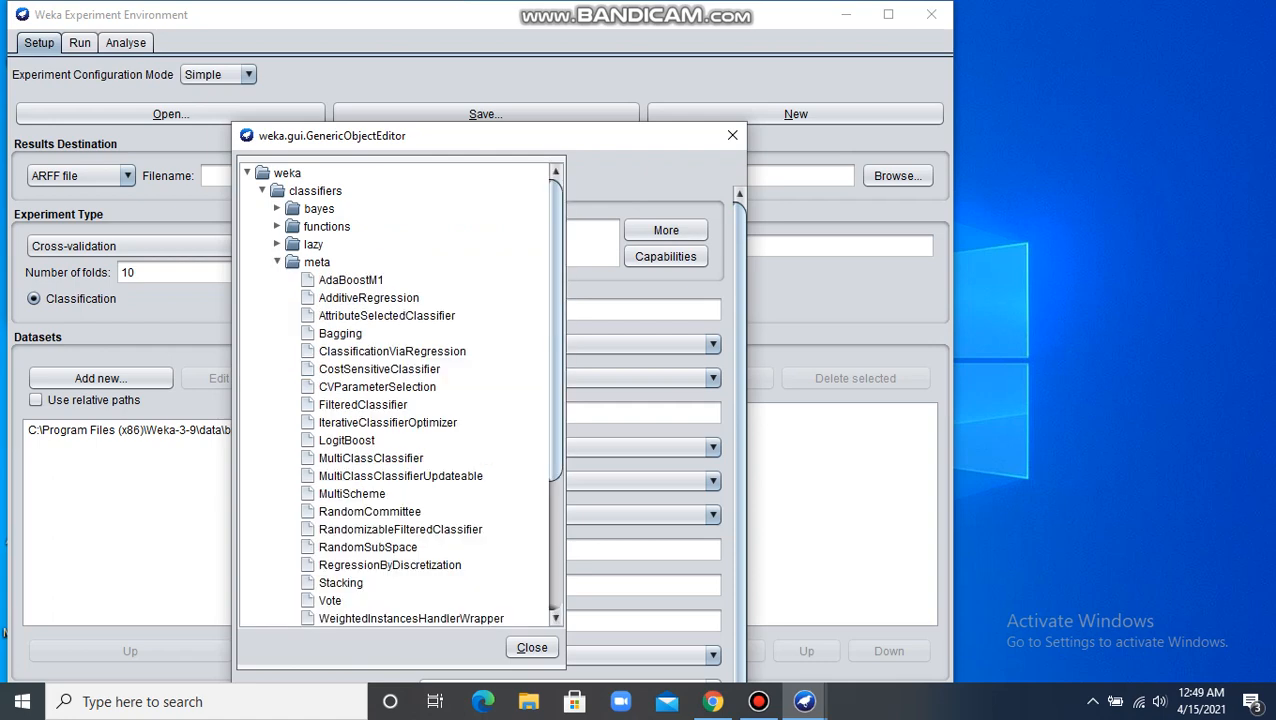
{"action": "left_click", "coordinate": [351, 280]}
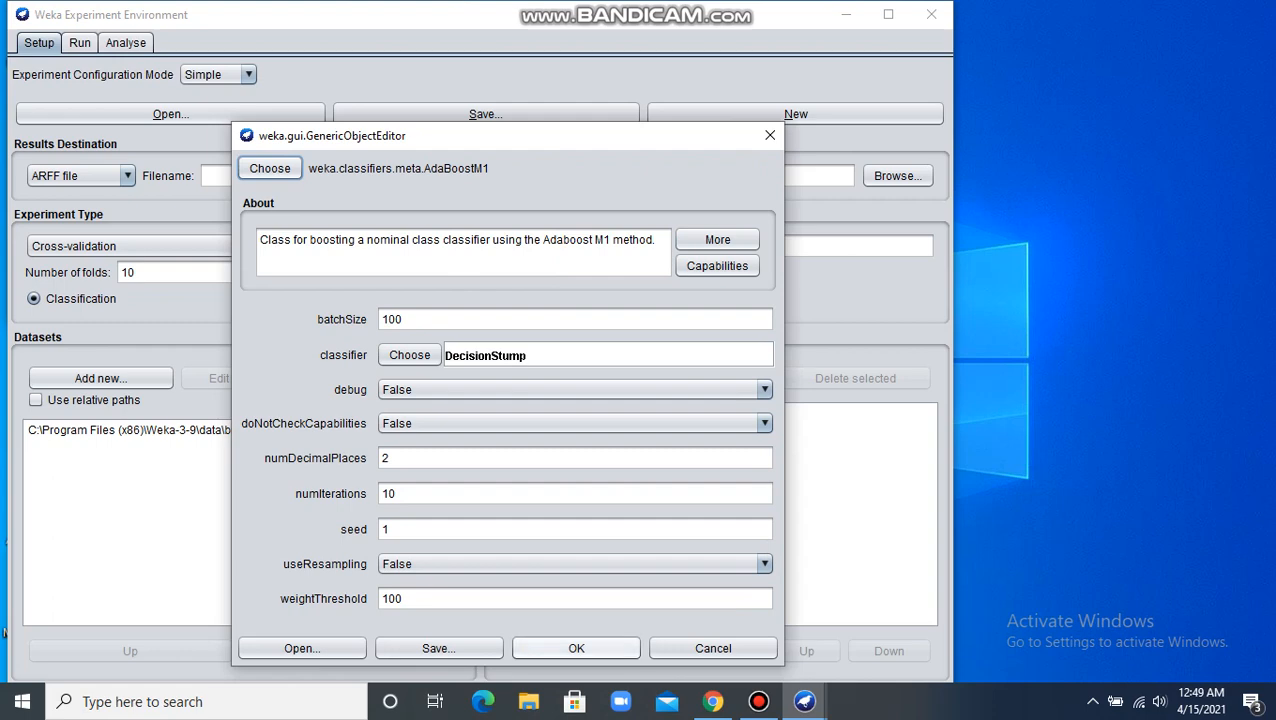
{"action": "left_click", "coordinate": [576, 648]}
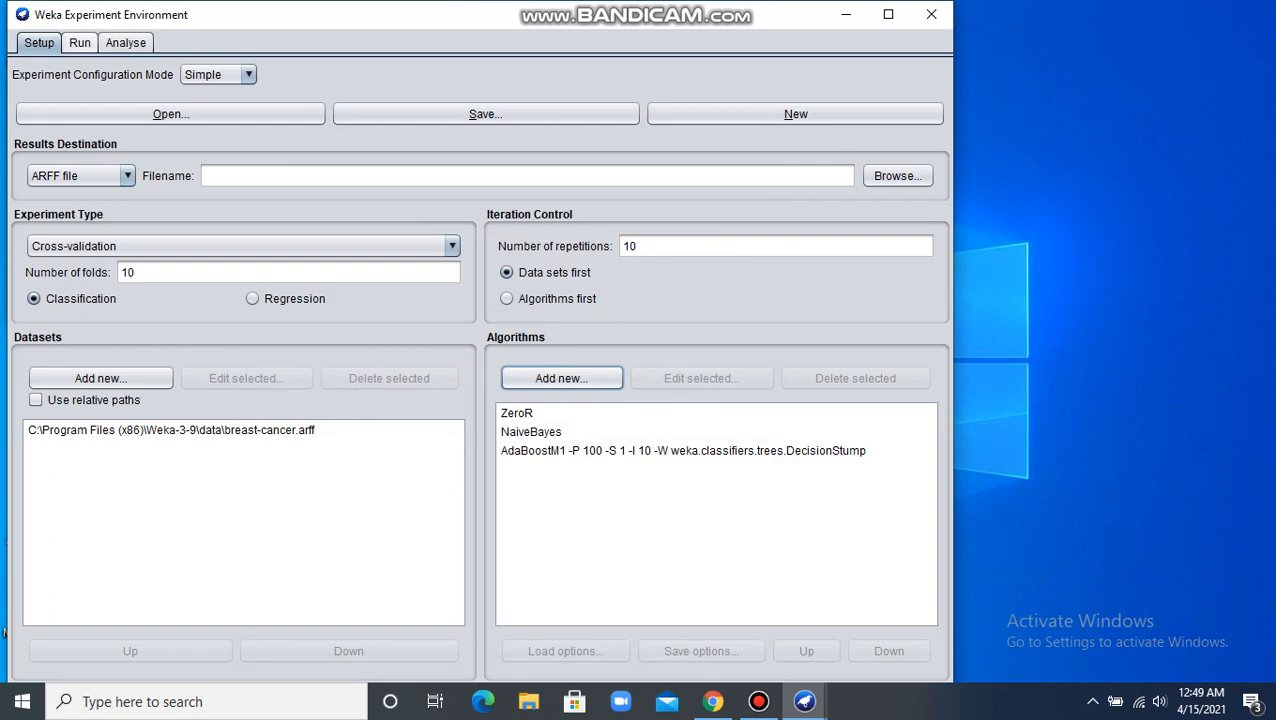
Step: Run the configured experiment on the breast-cancer dataset with the three added algorithms
{"action": "left_click", "coordinate": [80, 43]}
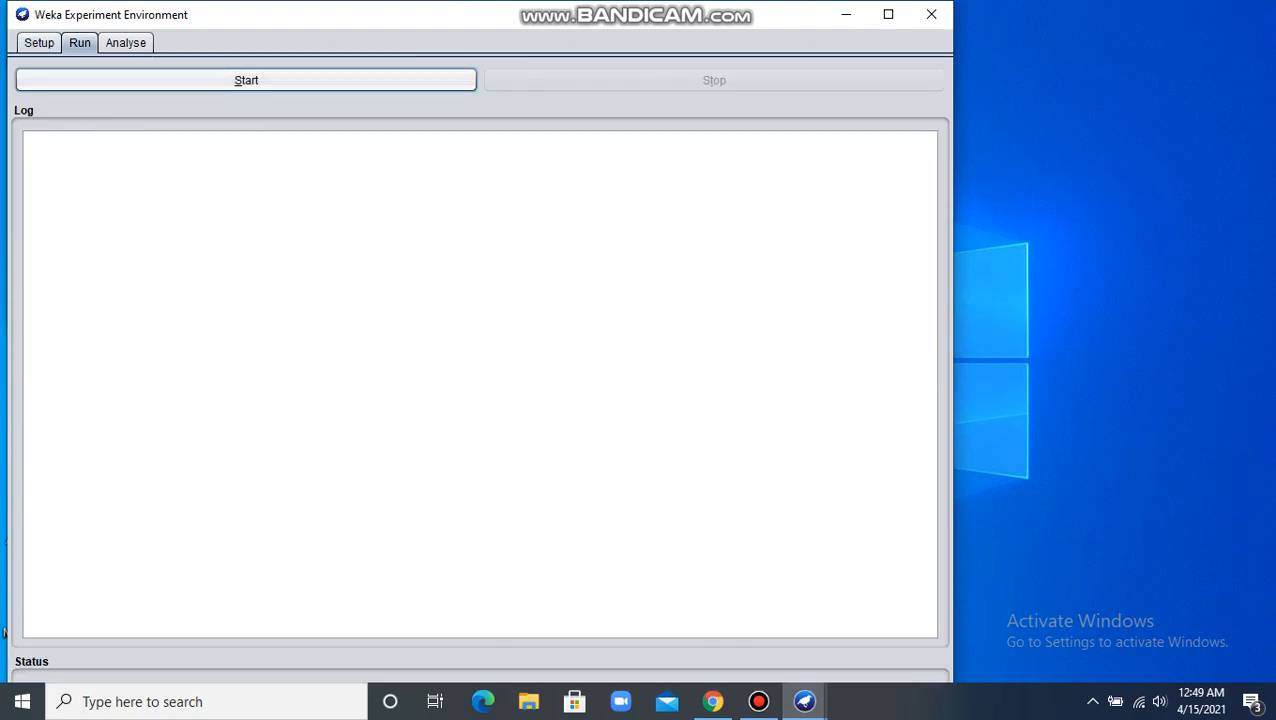
{"action": "left_click", "coordinate": [246, 80]}
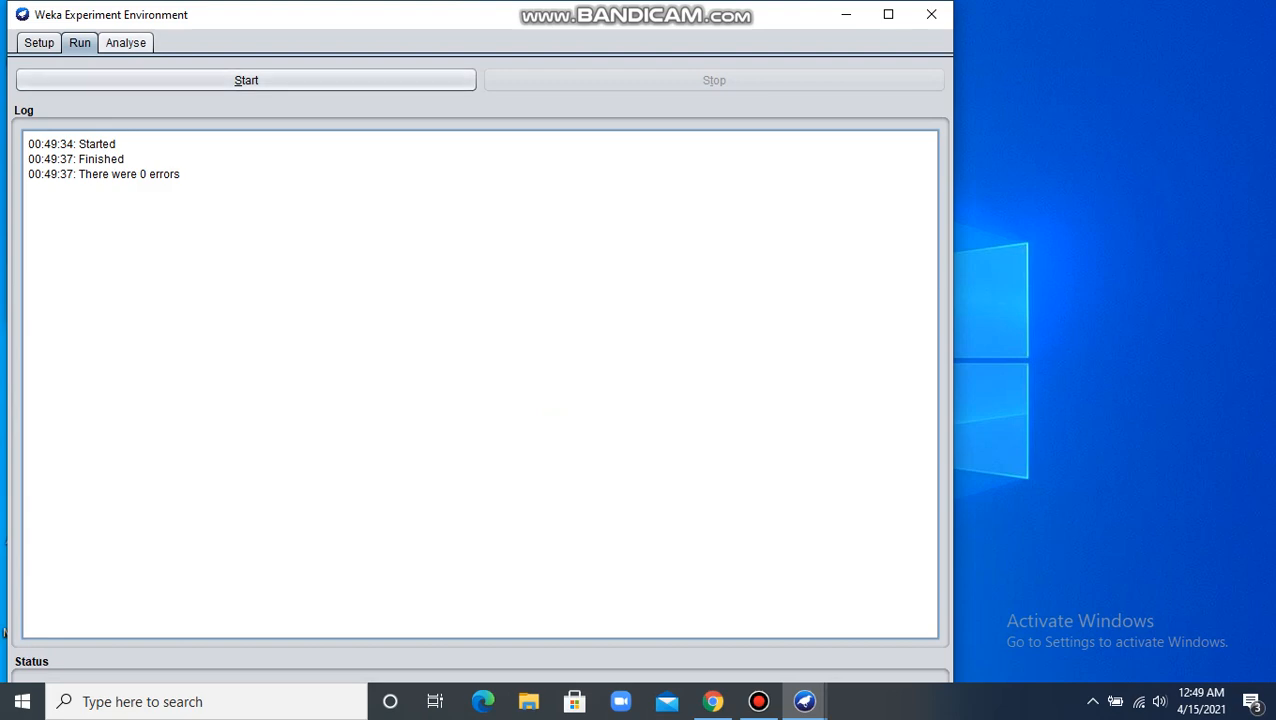
Step: Load the current experiment's results for analysis and select Paired T-Tester (corrected) as the testing method
{"action": "left_click", "coordinate": [126, 43]}
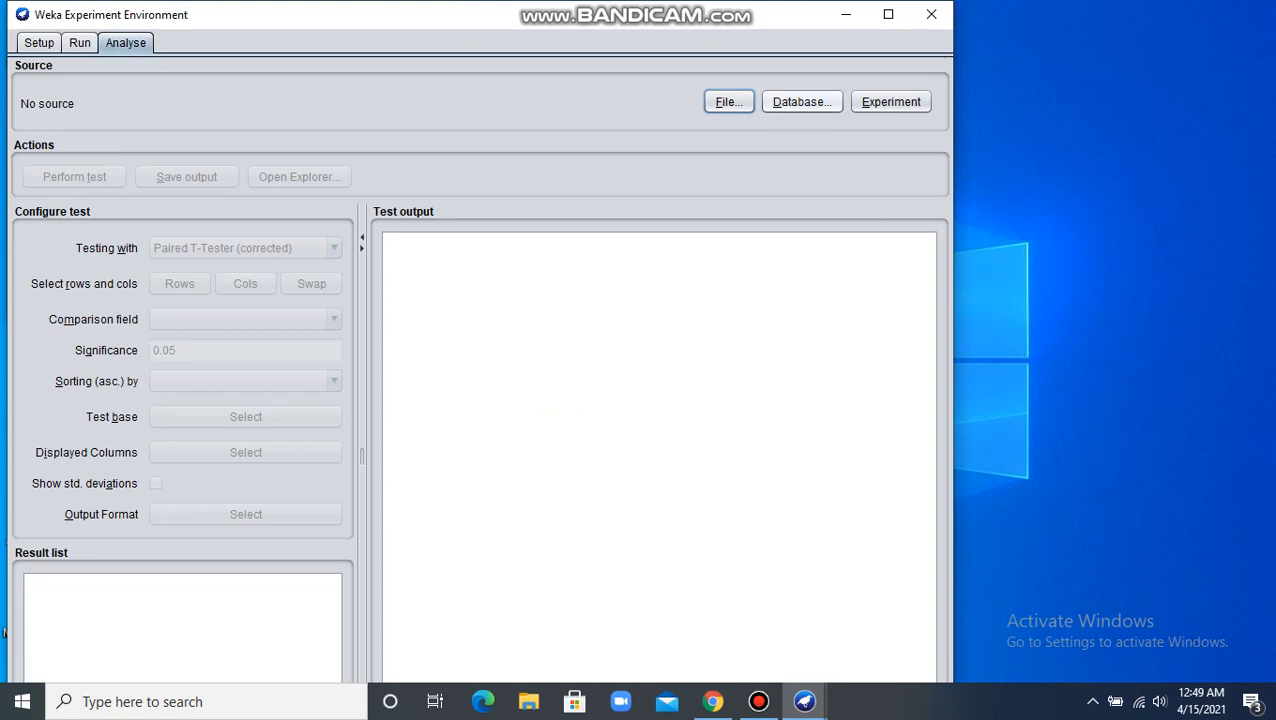
{"action": "left_click", "coordinate": [891, 102]}
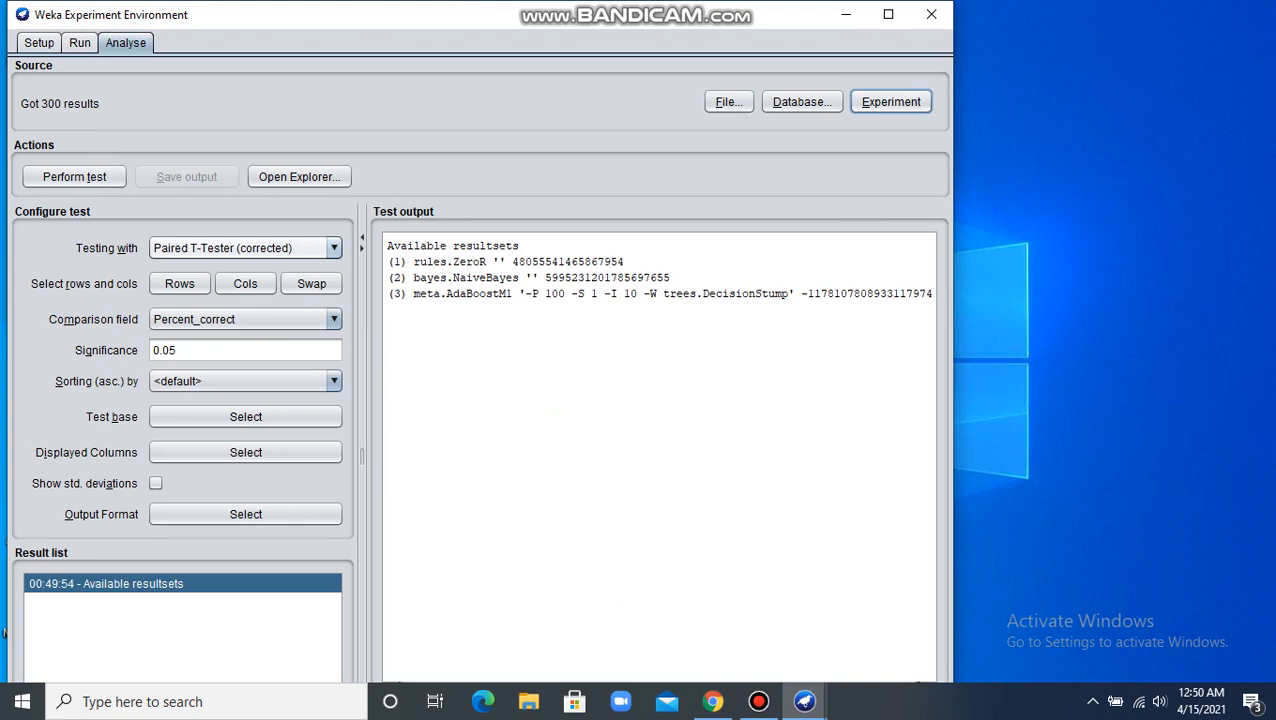
{"action": "left_click", "coordinate": [334, 248]}
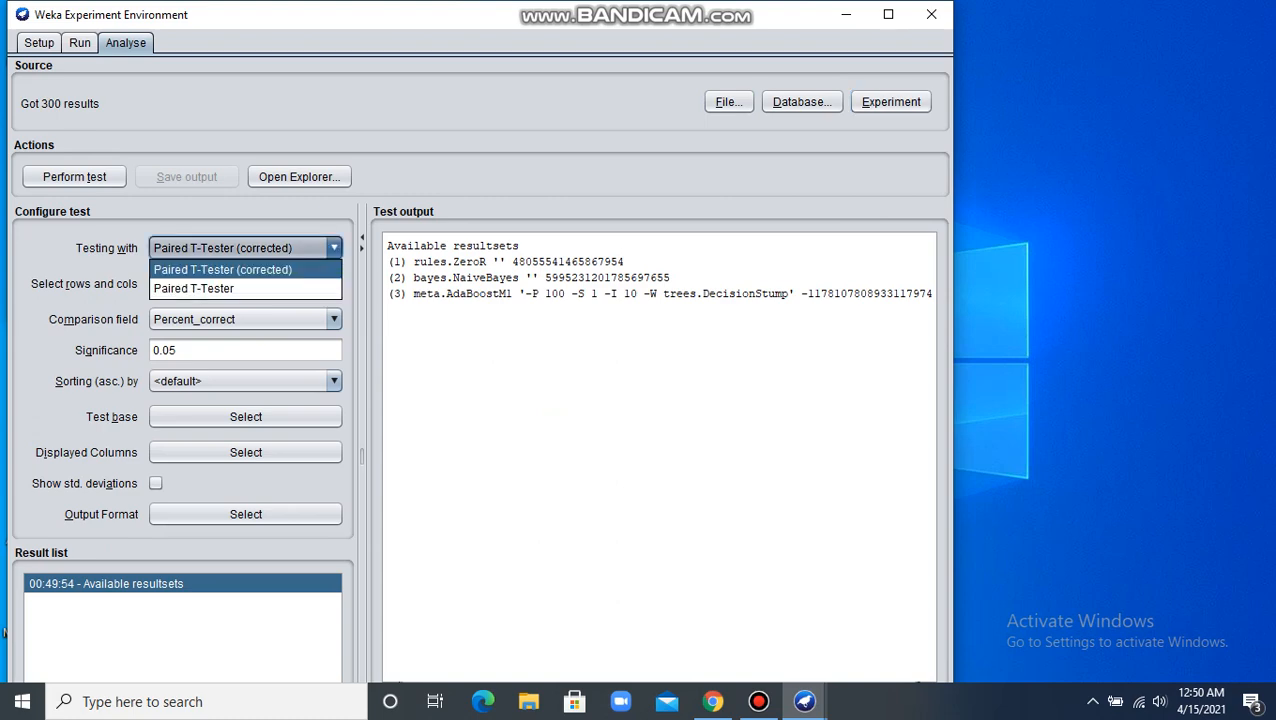
{"action": "left_click", "coordinate": [245, 270]}
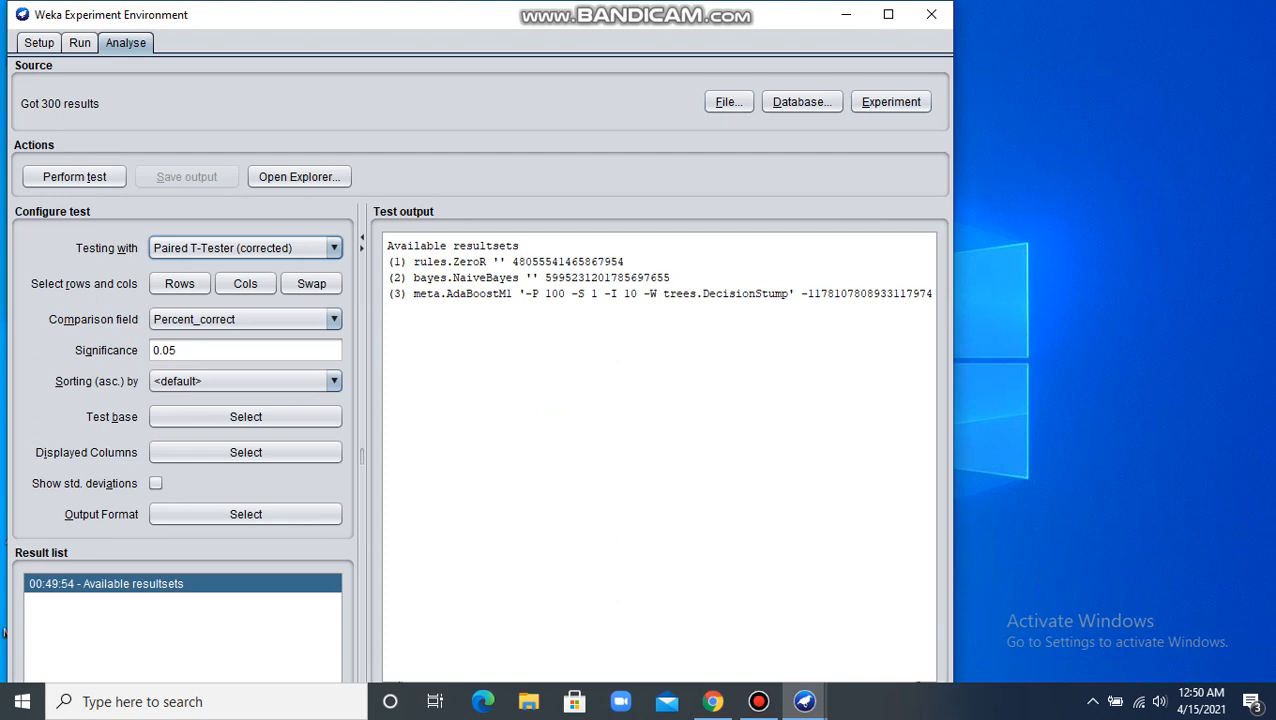
Step: Configure the test with Dataset as rows, Scheme, Scheme_options and Scheme_version_ID as columns, and rules.ZeroR as the test base
{"action": "left_click", "coordinate": [180, 283]}
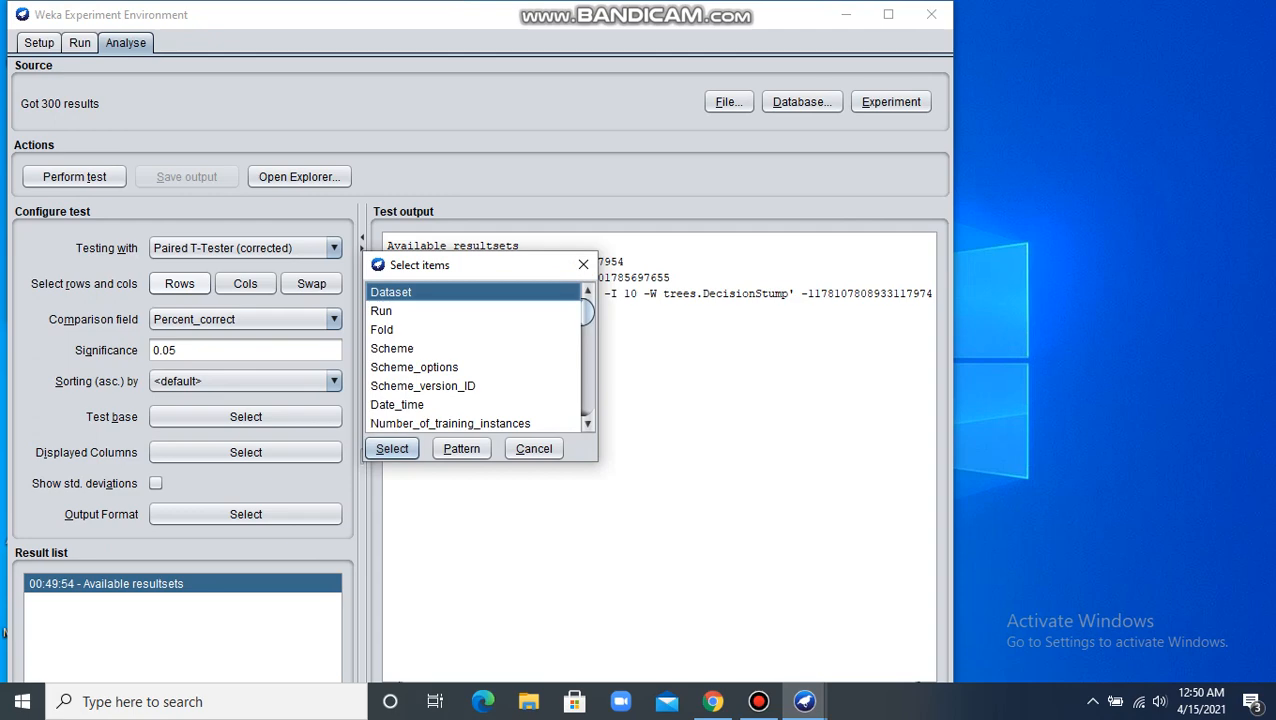
{"action": "left_click", "coordinate": [392, 448]}
{"action": "left_click", "coordinate": [245, 283]}
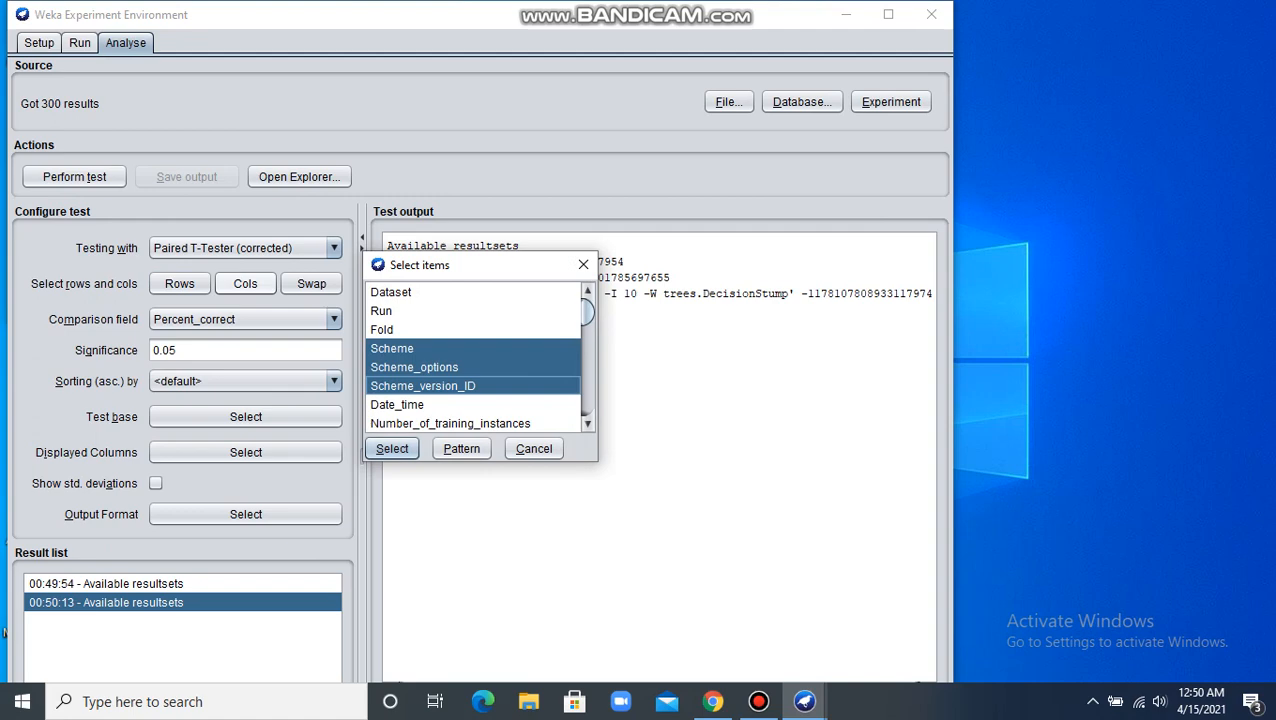
{"action": "left_click", "coordinate": [392, 448]}
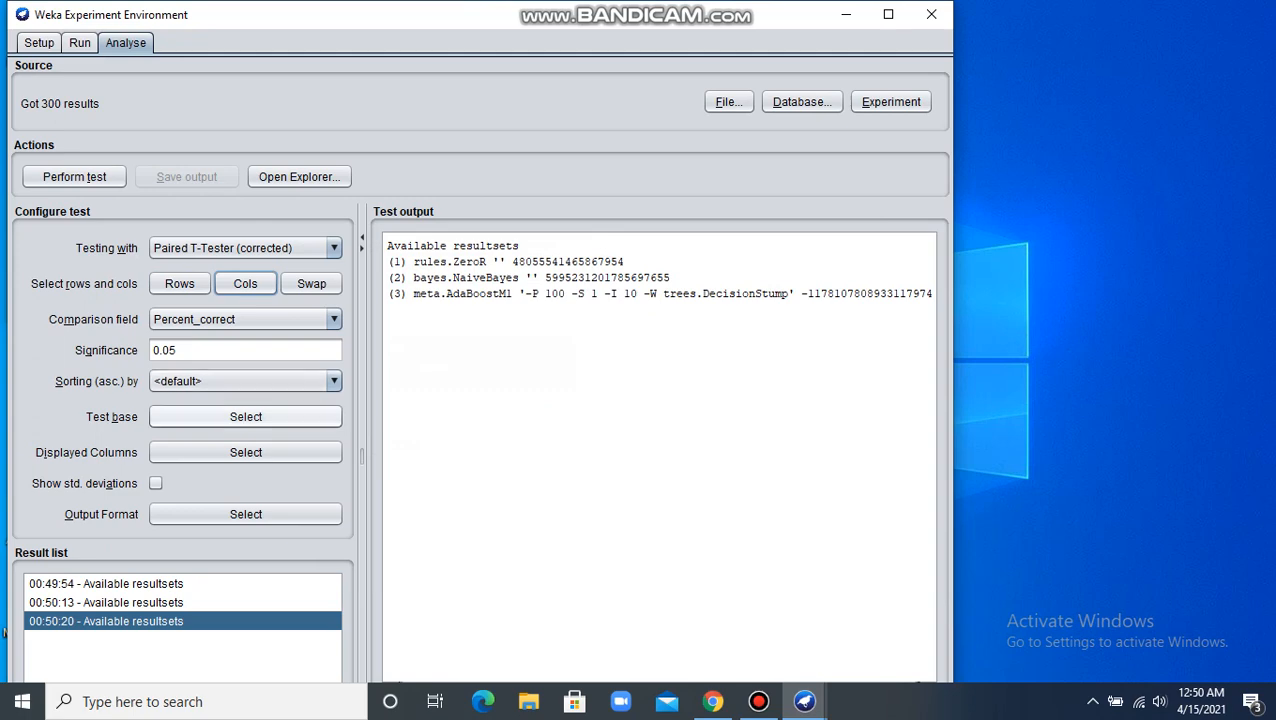
{"action": "left_click", "coordinate": [245, 416]}
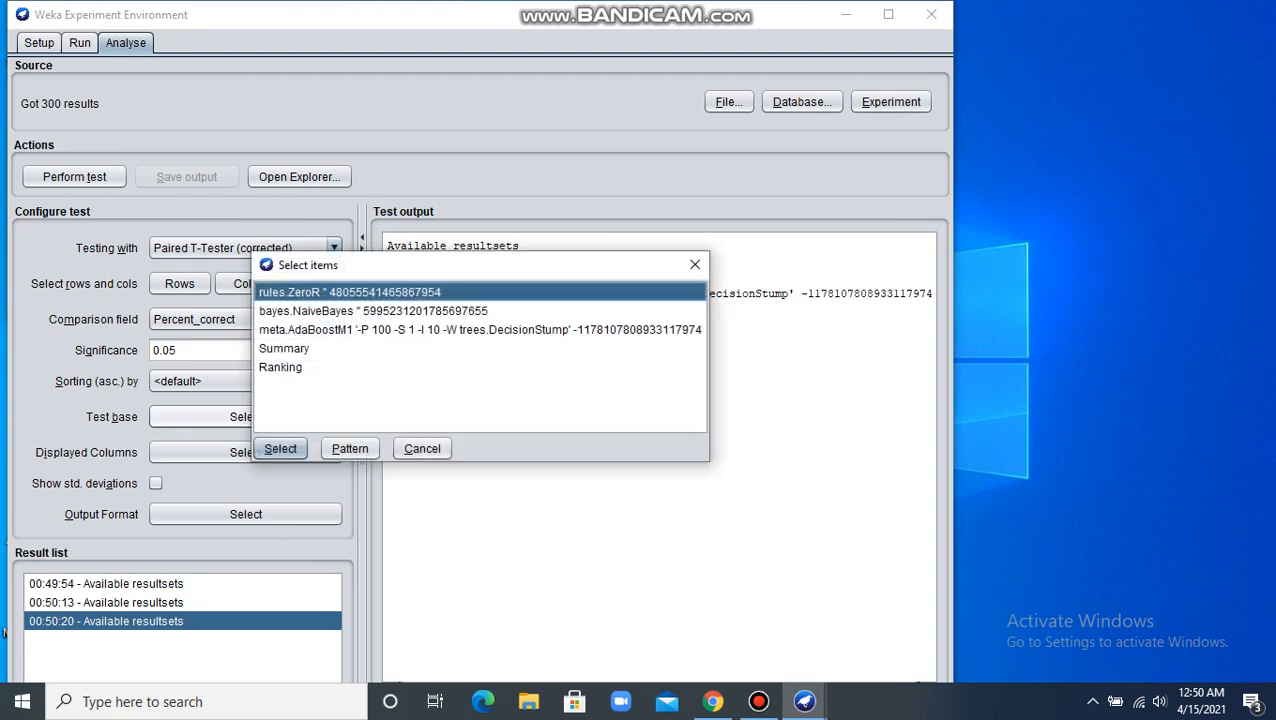
{"action": "left_click", "coordinate": [280, 448]}
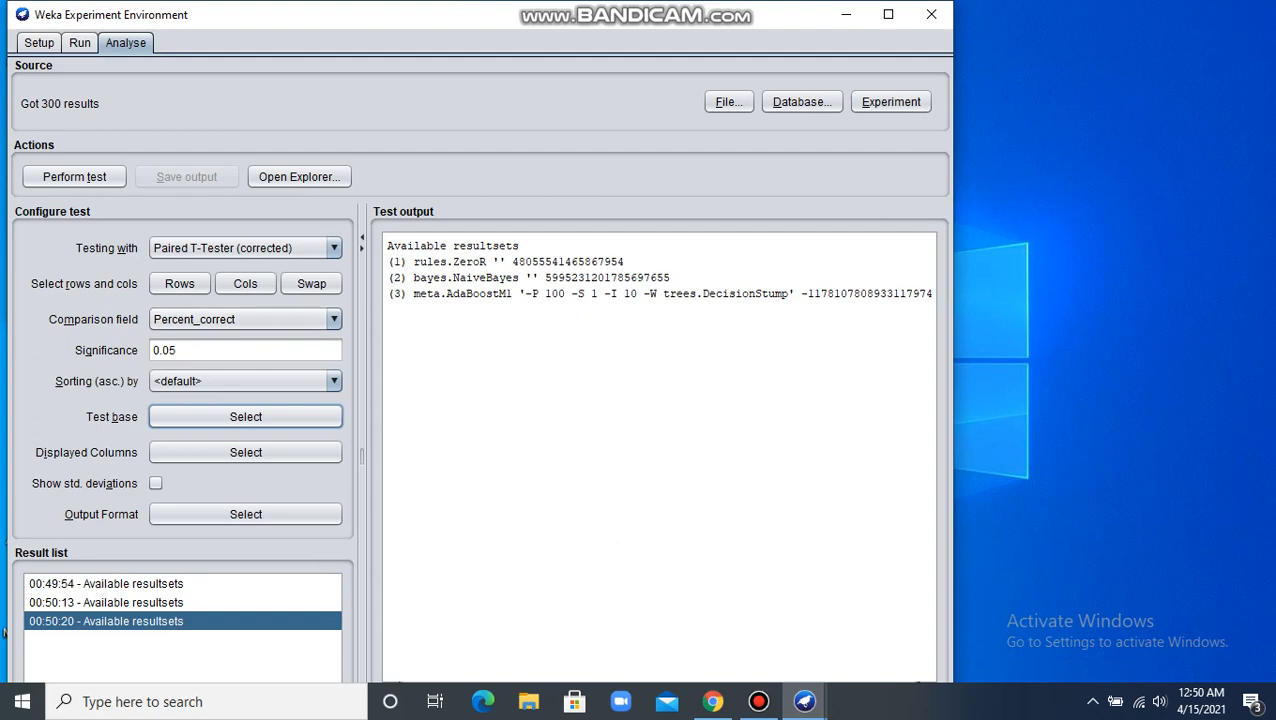
Step: Sort the results in ascending order by F_measure and perform the test on Percent_correct at 0.05 significance
{"action": "left_click", "coordinate": [334, 381]}
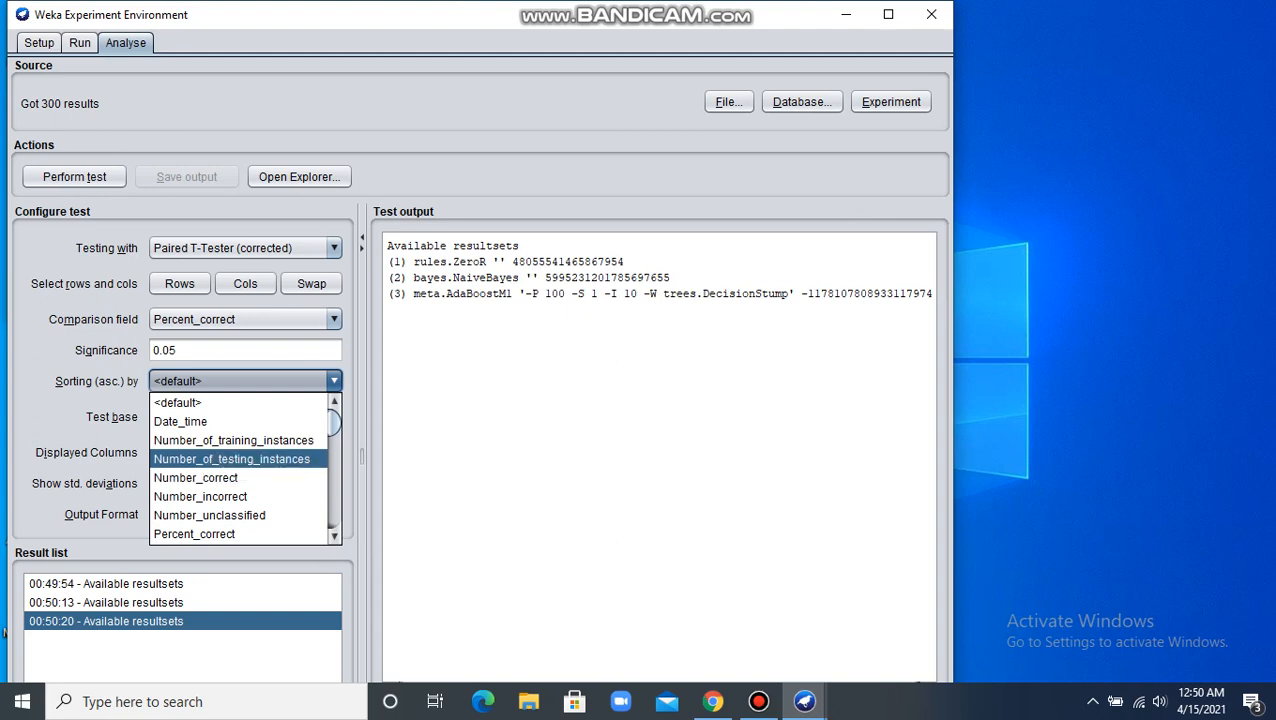
{"action": "left_click_drag", "start_coordinate": [334, 423], "coordinate": [334, 475]}
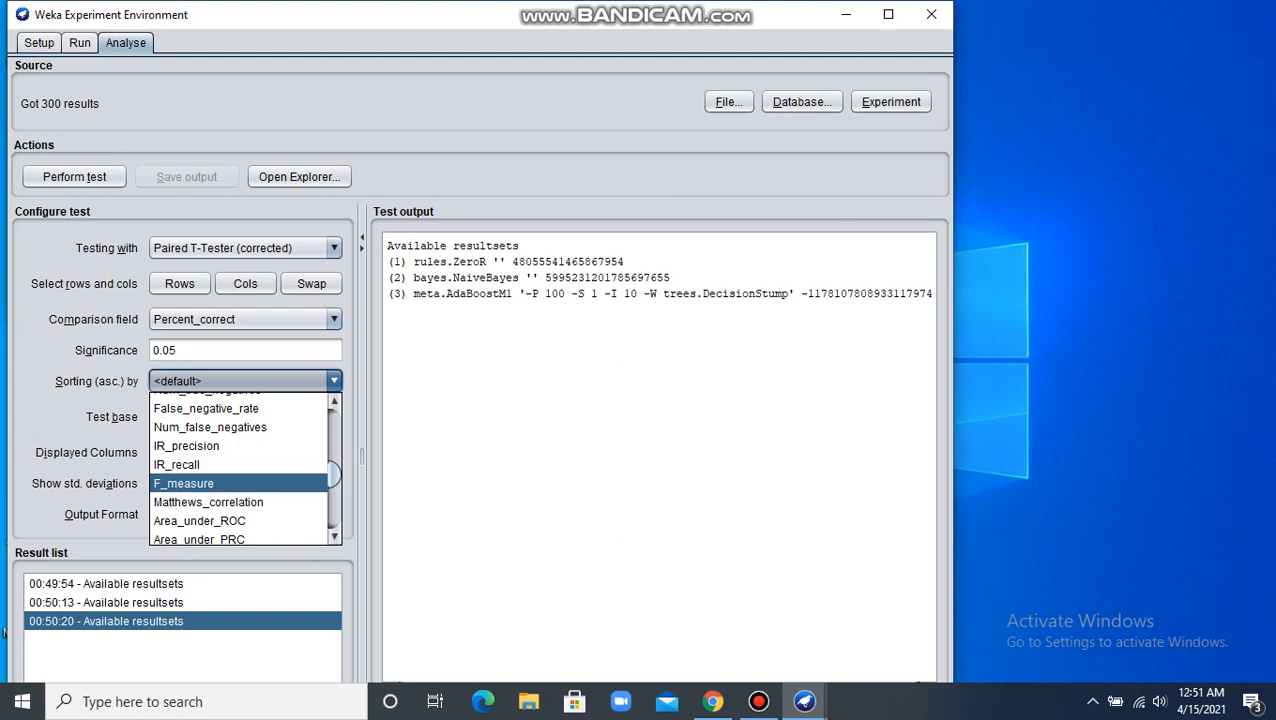
{"action": "left_click", "coordinate": [183, 483]}
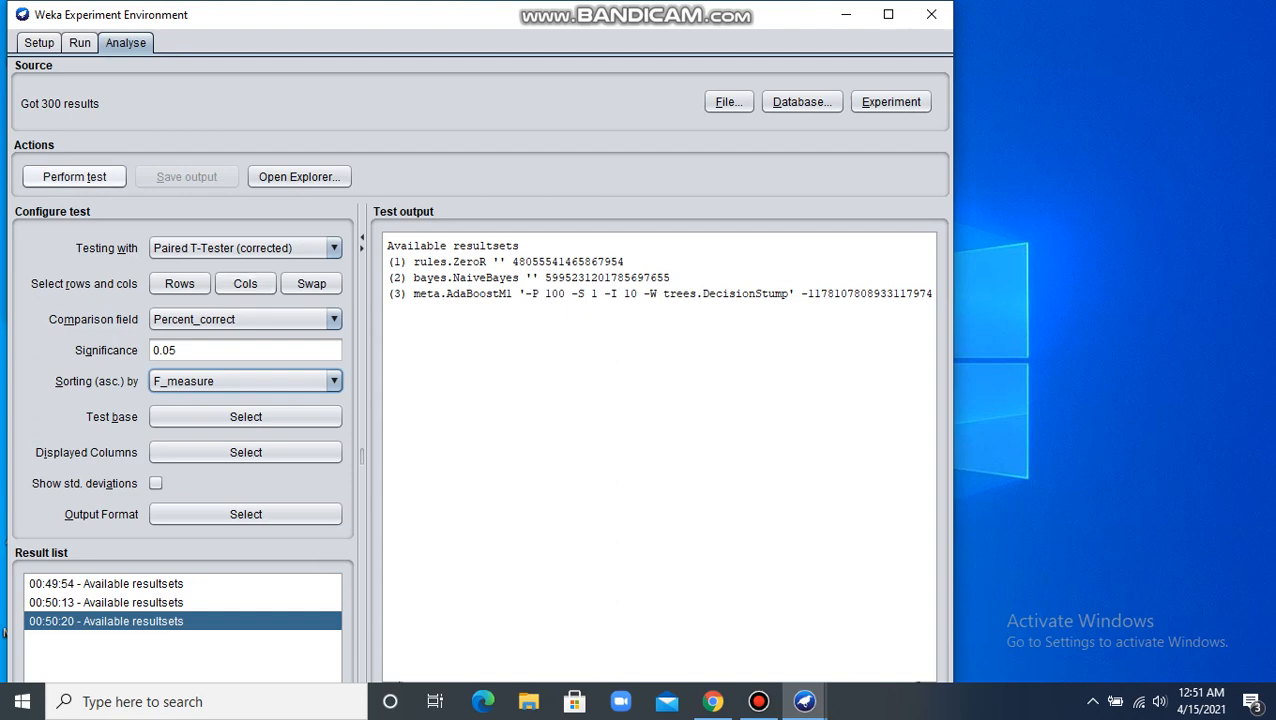
{"action": "left_click", "coordinate": [74, 176]}
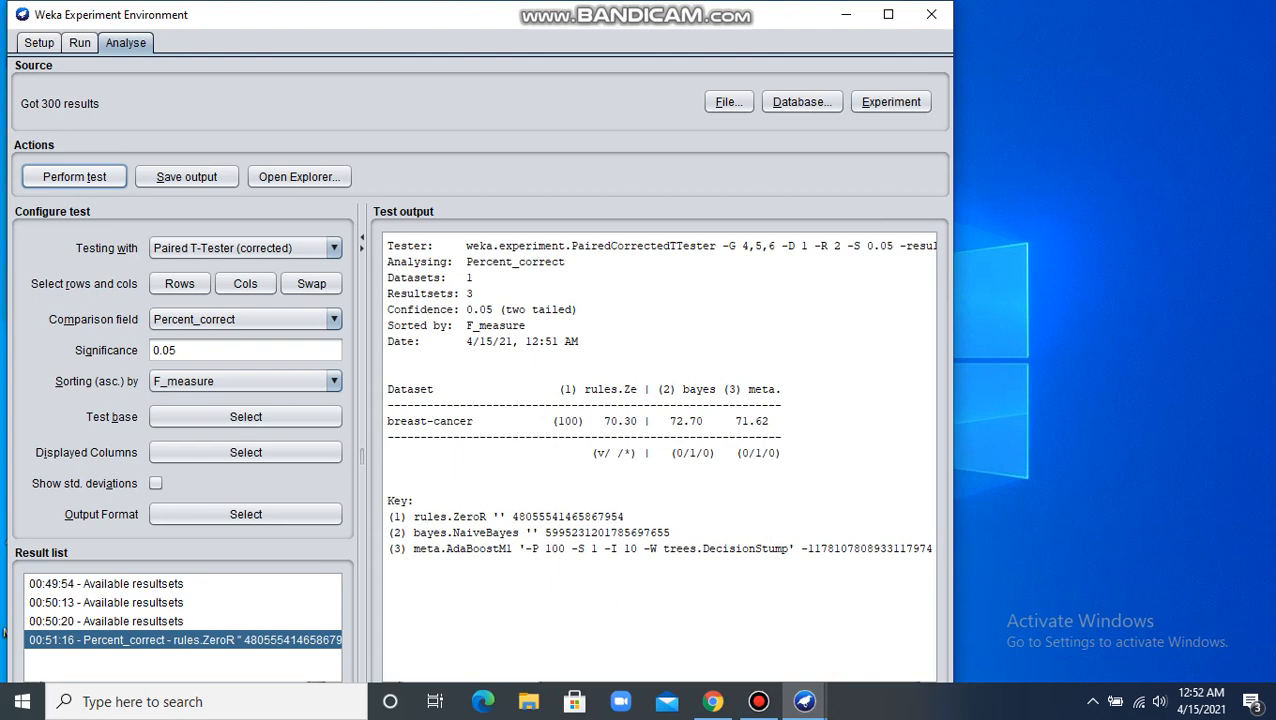
{"action": "left_click", "coordinate": [759, 701]}
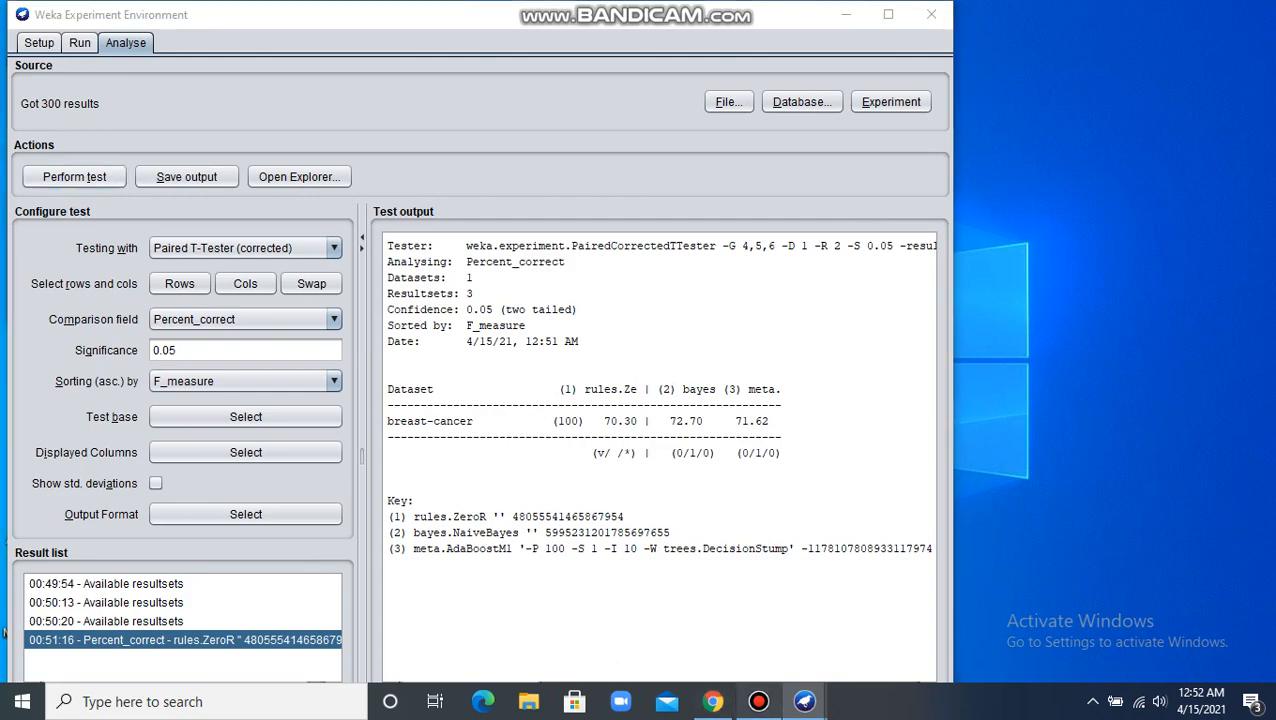